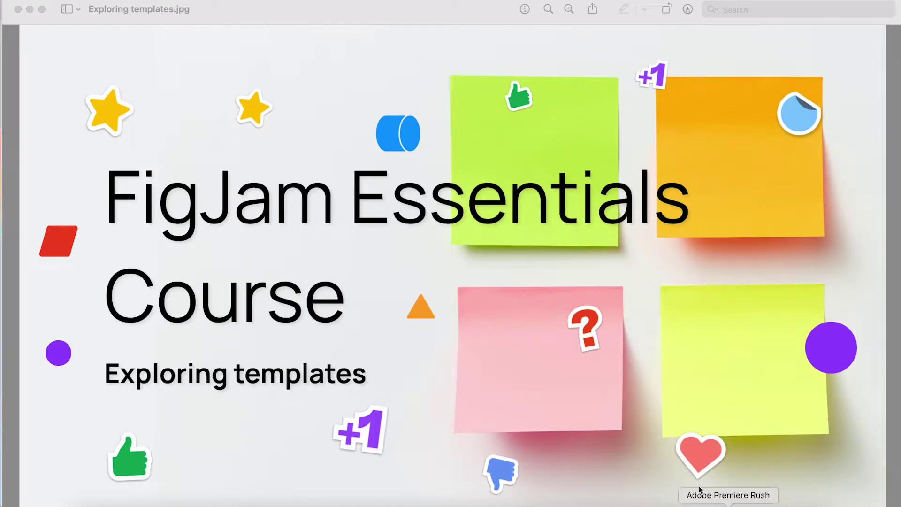
# Step: Bring the FigJam window forward and pan the board up and left with the Hand tool
pyautogui.click(487, 270)
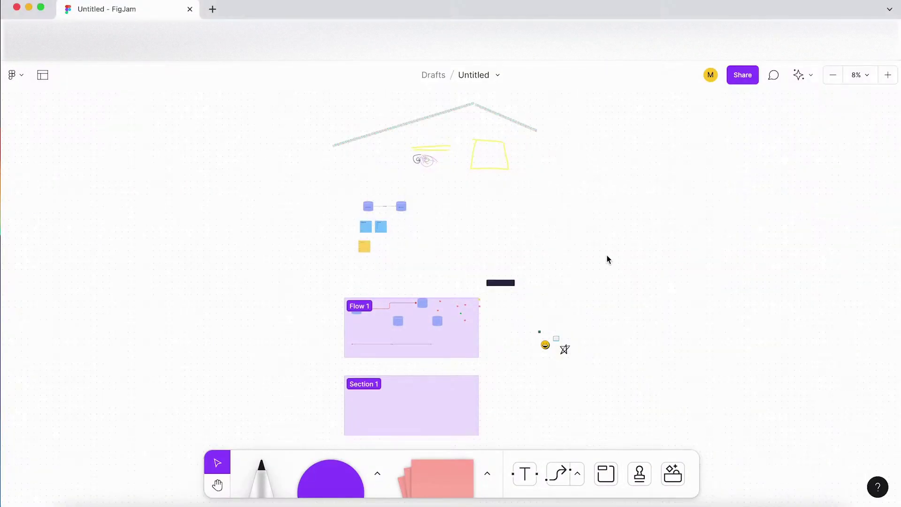
pyautogui.press('h')
pyautogui.moveTo(676, 388); pyautogui.dragTo(604, 290)
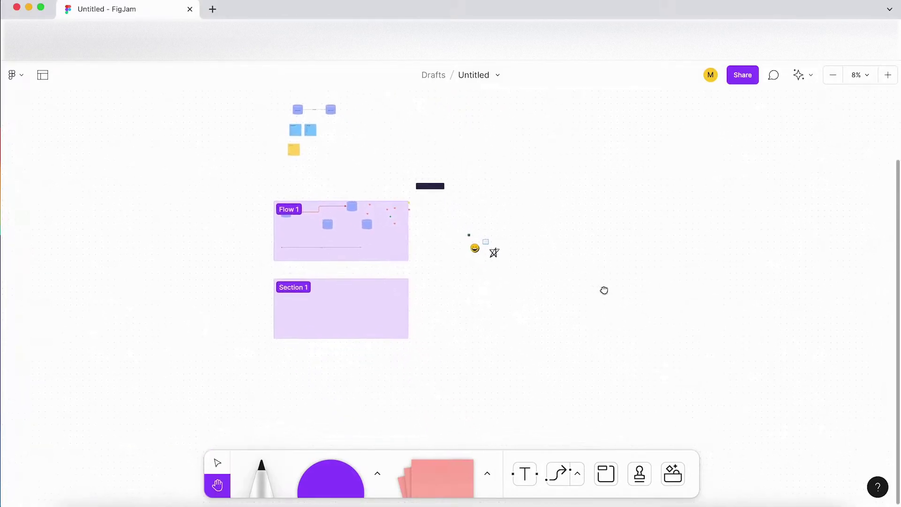
pyautogui.moveTo(676, 351); pyautogui.dragTo(465, 343)
pyautogui.press('v')
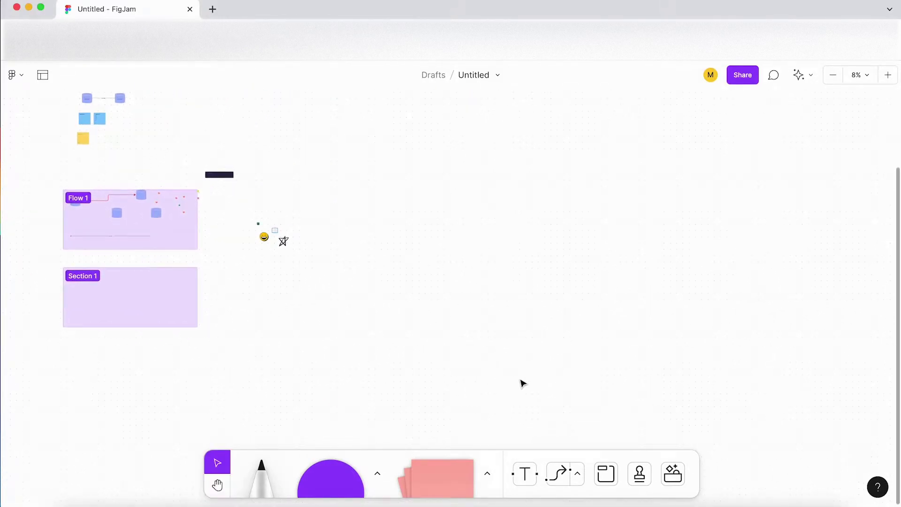
# Step: Browse the Templates library through Recents, Brainstorms and Fun to reach Brainstorm crazy 8s
pyautogui.click(675, 475)
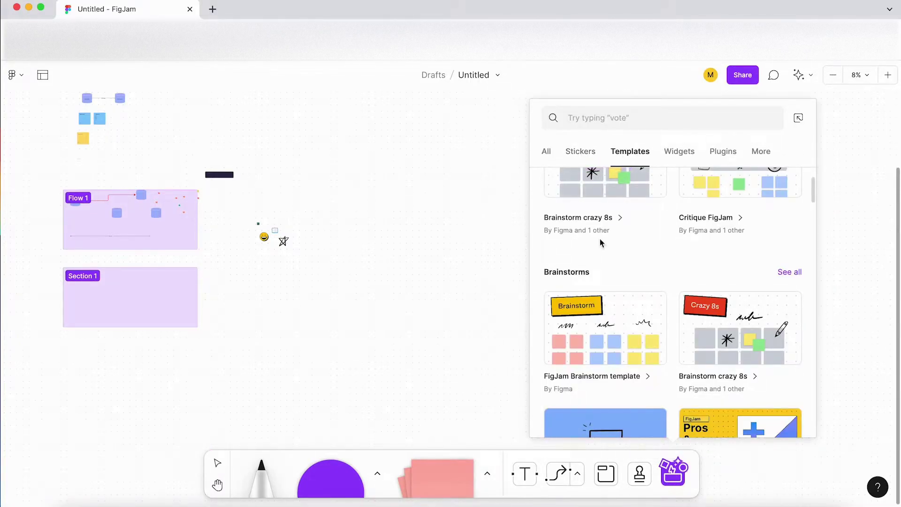
pyautogui.scroll(3, 599, 239)
pyautogui.moveTo(618, 256)
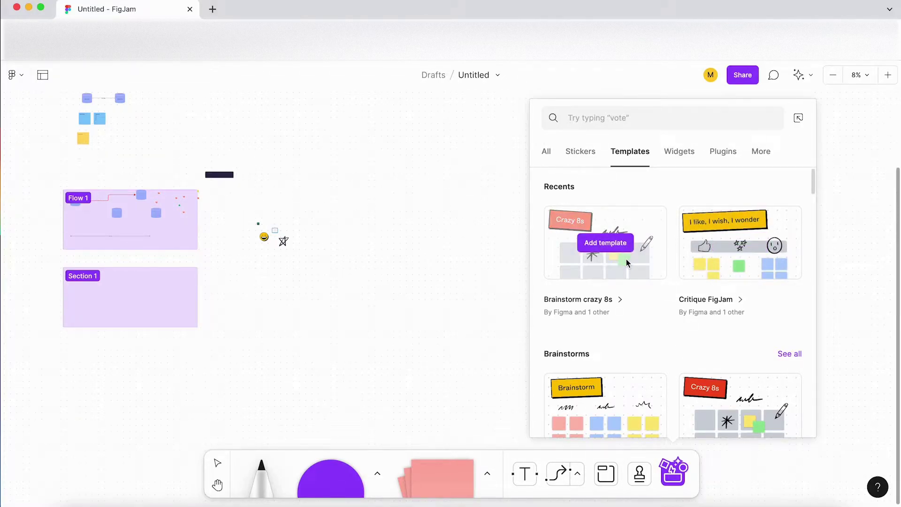
pyautogui.scroll(-3, 628, 262)
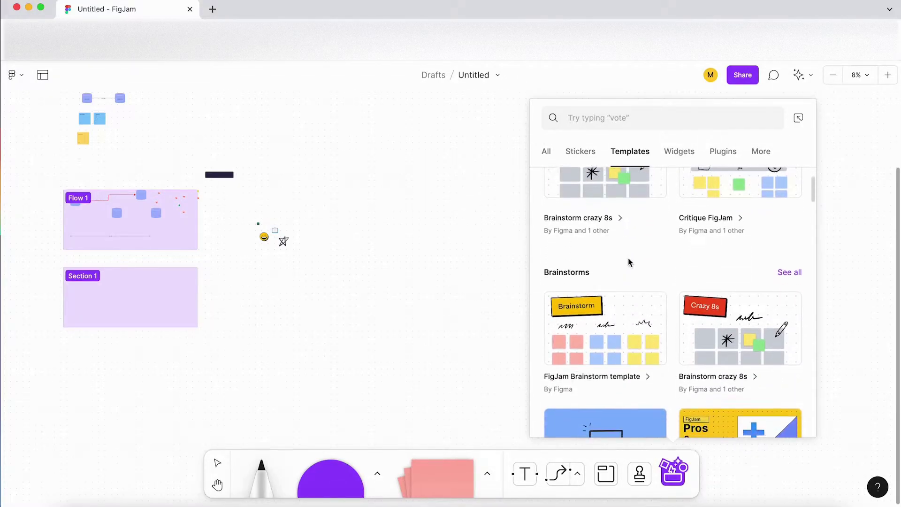
pyautogui.scroll(-2, 629, 259)
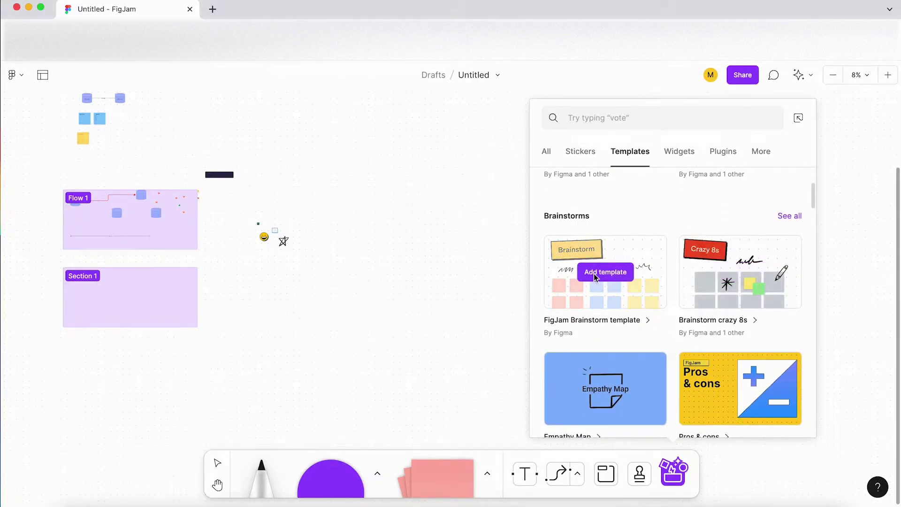
pyautogui.moveTo(717, 266)
pyautogui.scroll(-3, 758, 281)
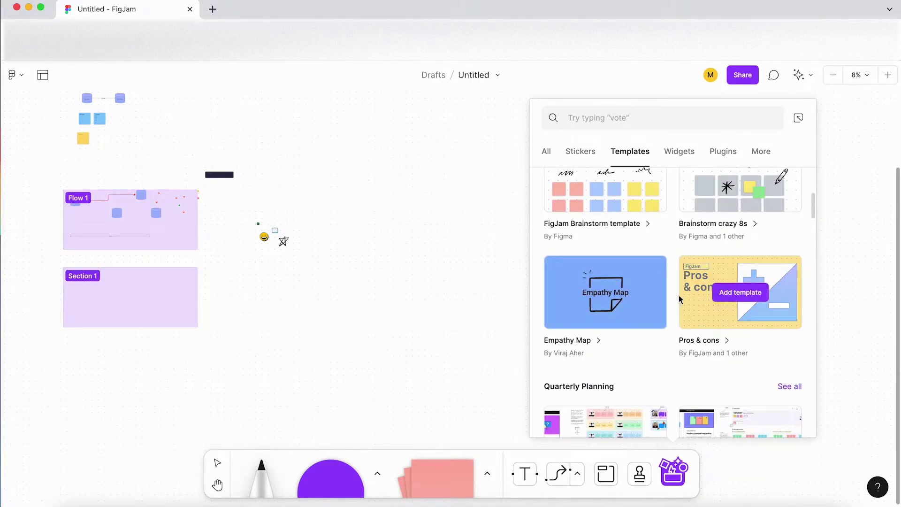
pyautogui.scroll(-4, 679, 295)
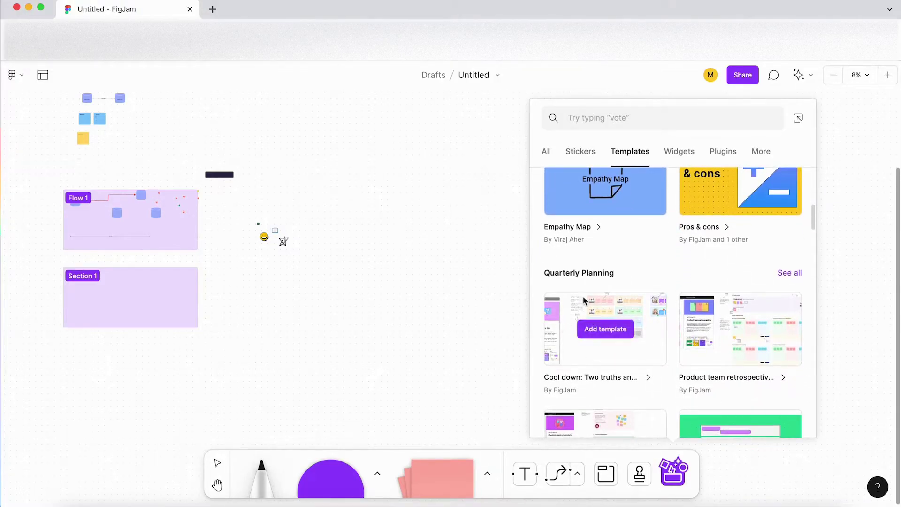
pyautogui.scroll(-2, 648, 332)
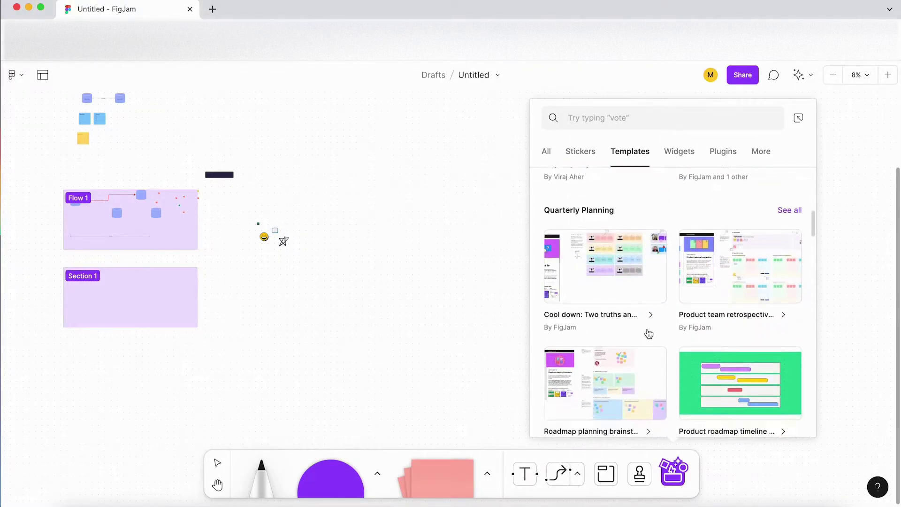
pyautogui.scroll(-7, 648, 332)
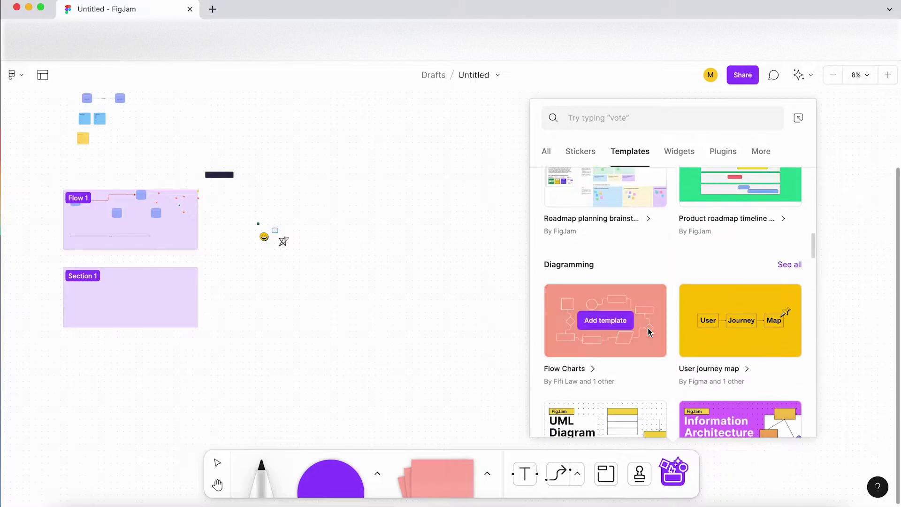
pyautogui.scroll(-4, 646, 336)
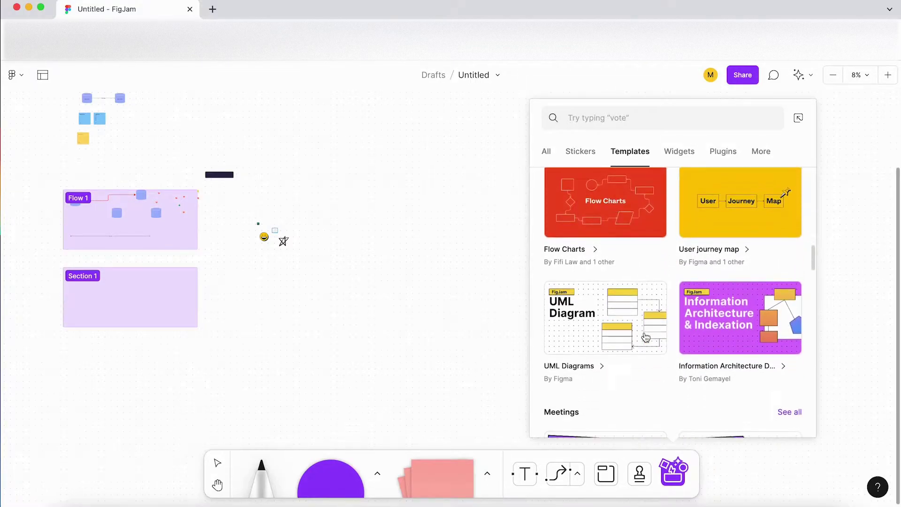
pyautogui.scroll(-5, 605, 321)
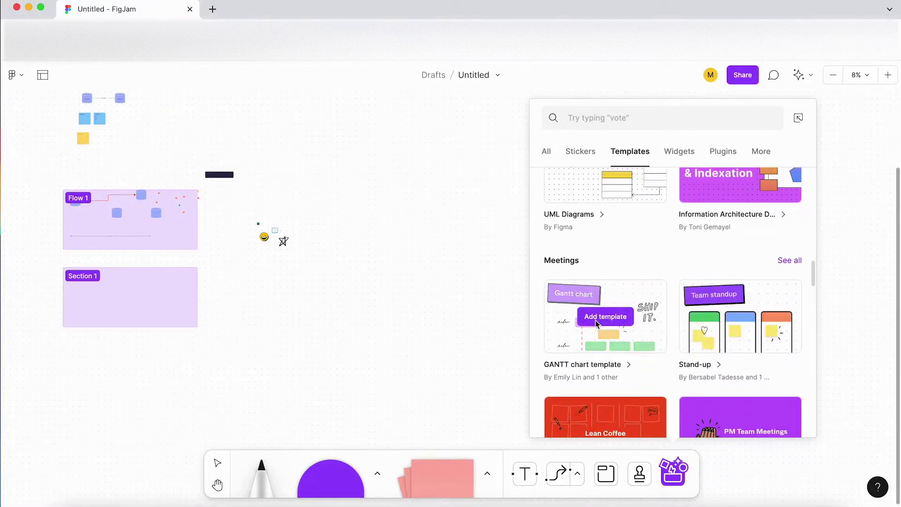
pyautogui.scroll(-2, 597, 324)
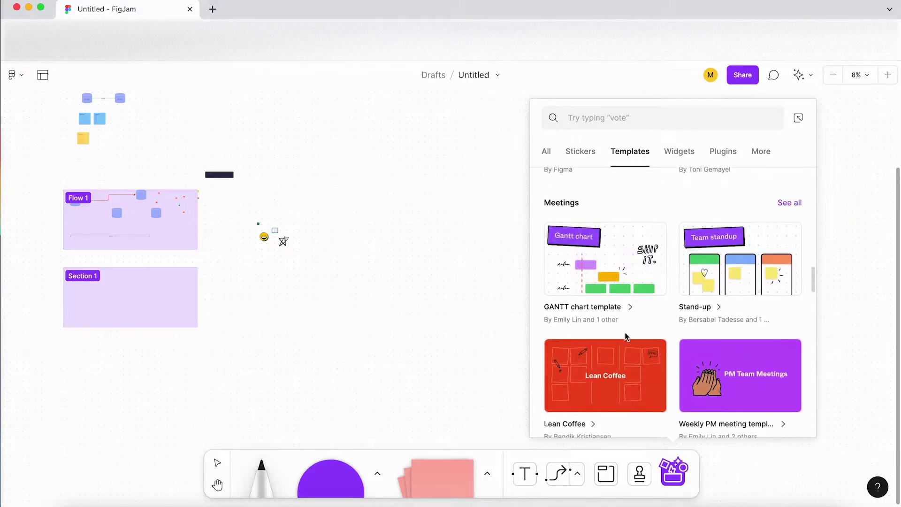
pyautogui.scroll(-2, 676, 356)
pyautogui.scroll(-3, 596, 330)
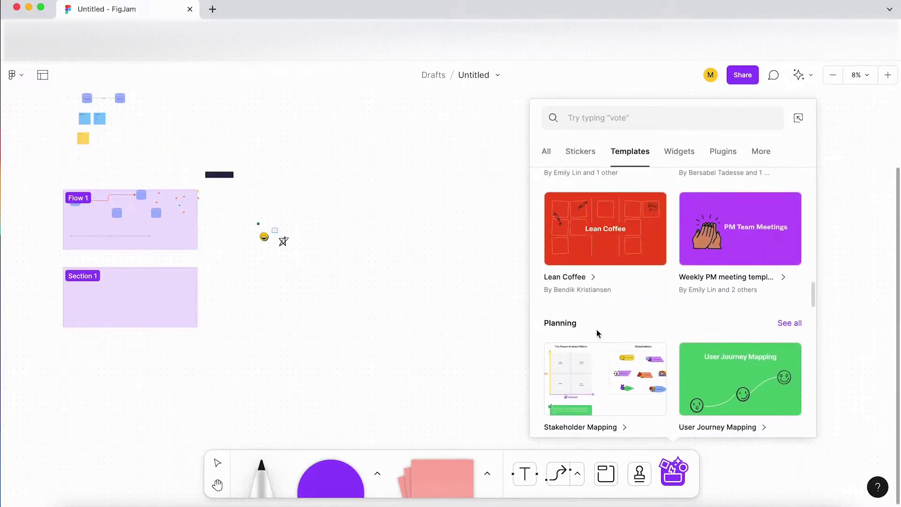
pyautogui.scroll(-2, 596, 328)
pyautogui.scroll(-1, 596, 327)
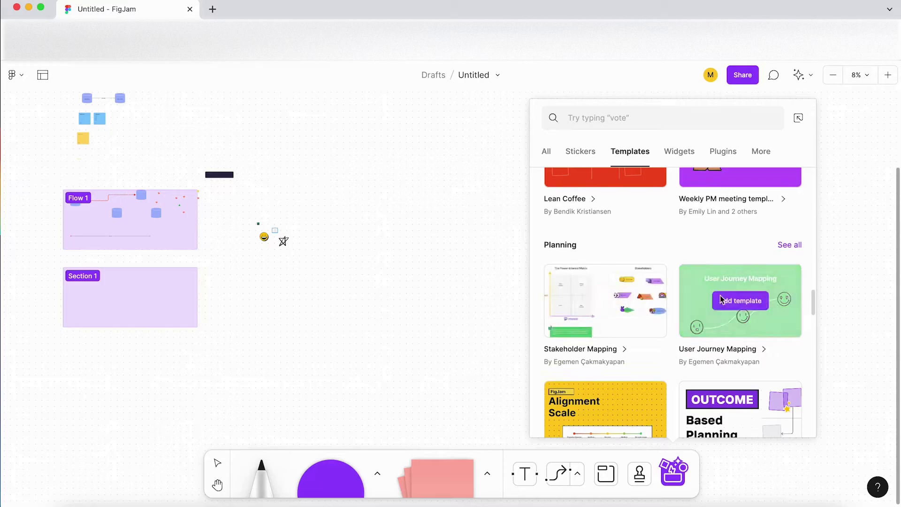
pyautogui.scroll(-3, 621, 305)
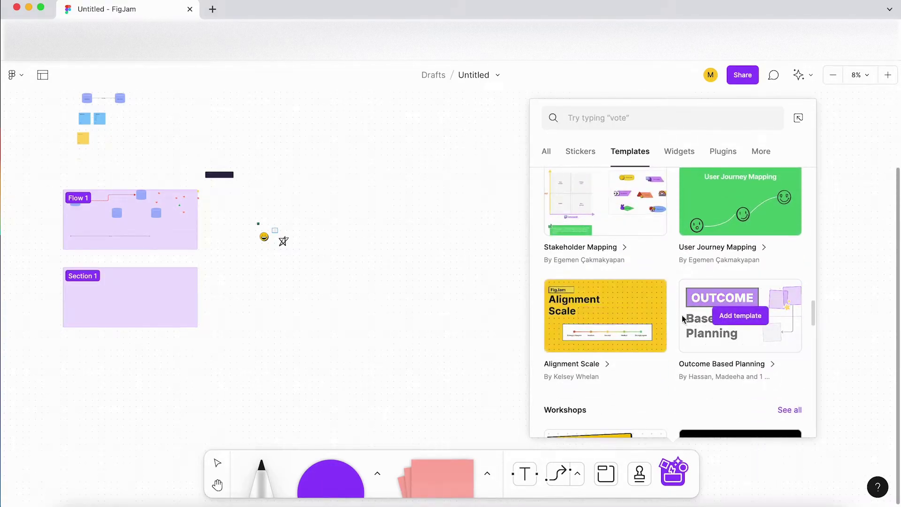
pyautogui.scroll(-3, 649, 316)
pyautogui.scroll(-2, 656, 344)
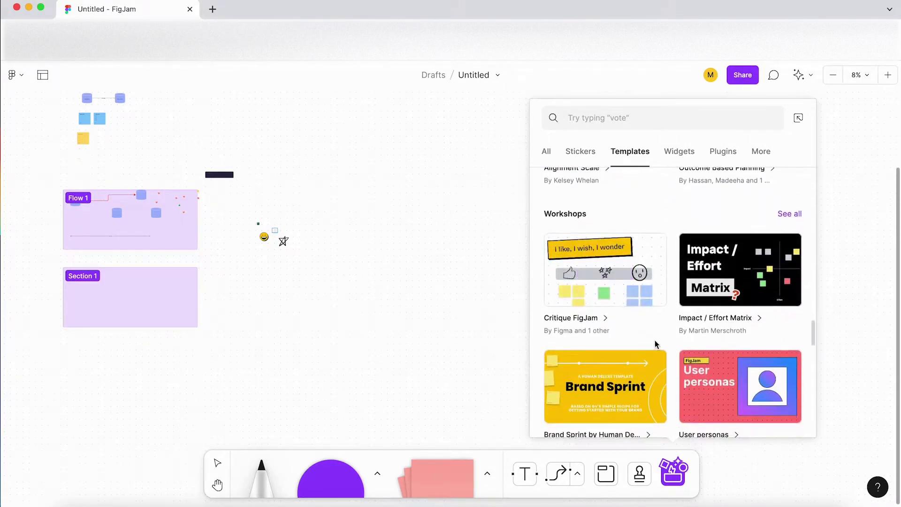
pyautogui.scroll(-1, 723, 353)
pyautogui.scroll(-6, 730, 350)
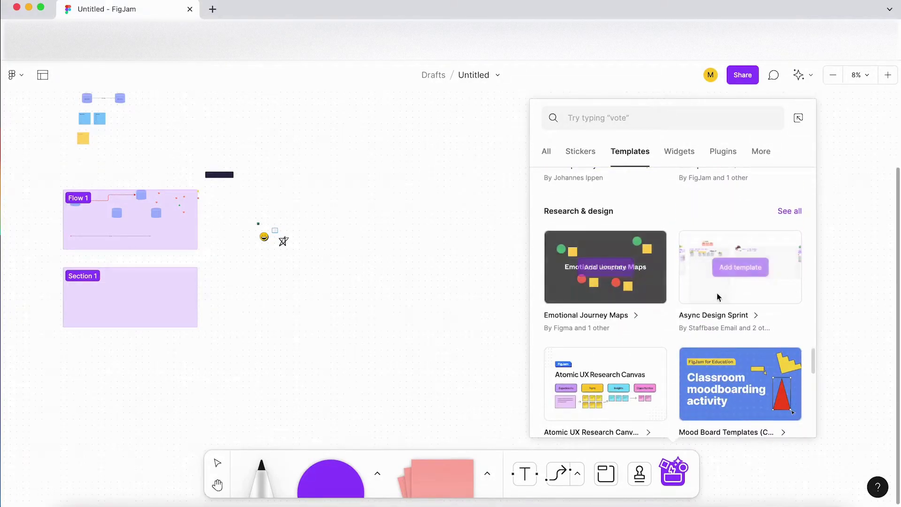
pyautogui.scroll(-3, 671, 295)
pyautogui.scroll(-5, 668, 297)
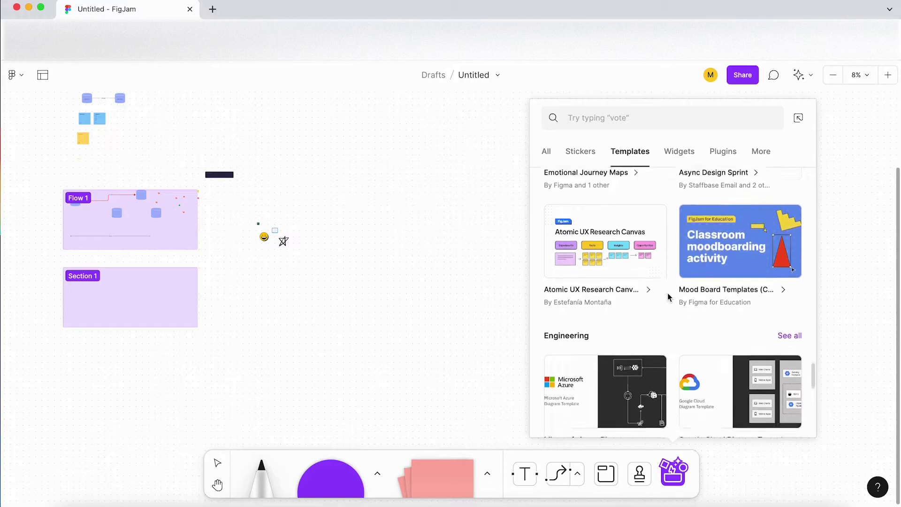
pyautogui.scroll(-2, 666, 294)
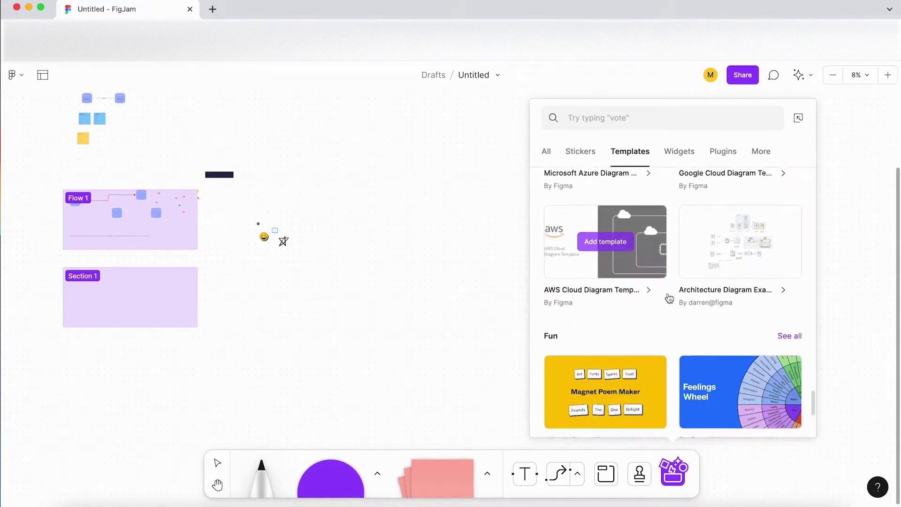
pyautogui.scroll(-2, 663, 330)
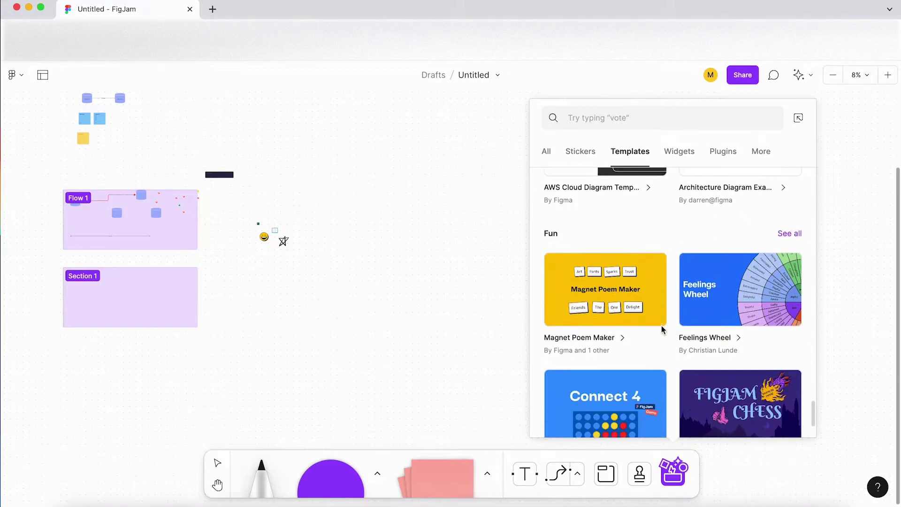
pyautogui.scroll(-2, 648, 337)
pyautogui.moveTo(583, 345)
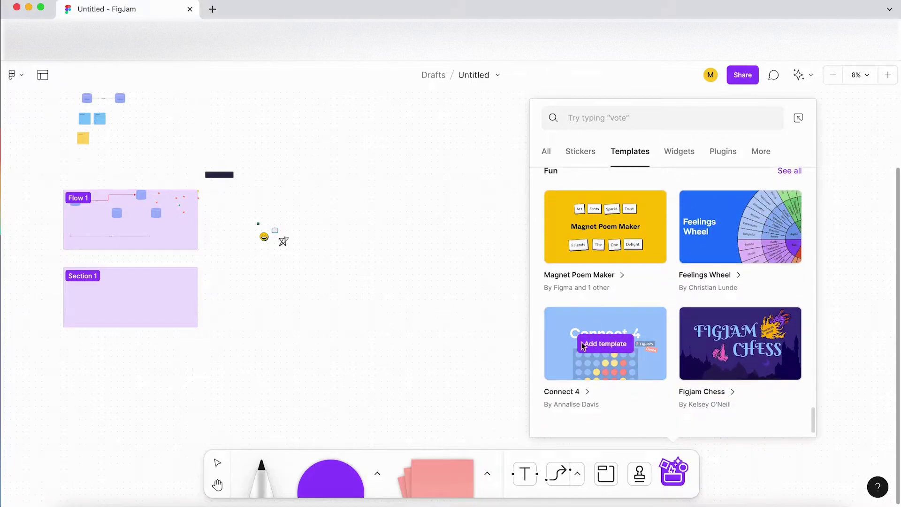
pyautogui.scroll(-1, 606, 343)
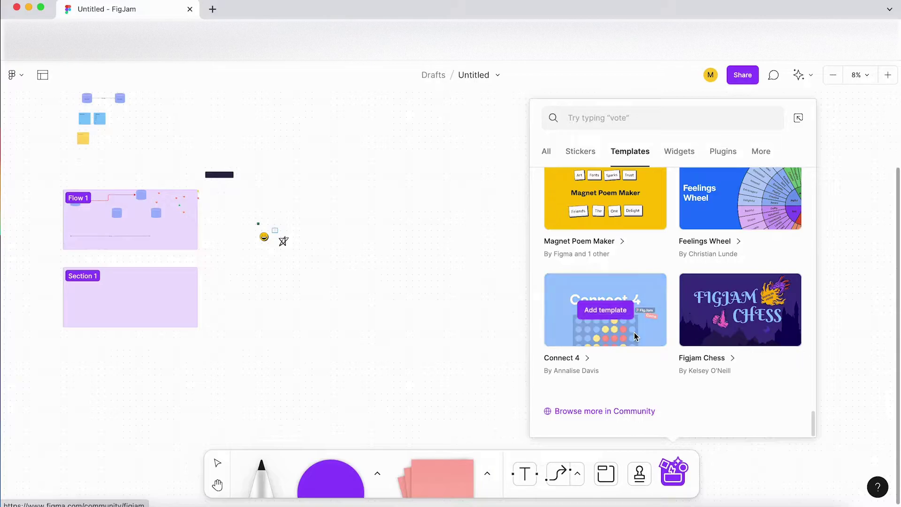
pyautogui.scroll(15, 635, 334)
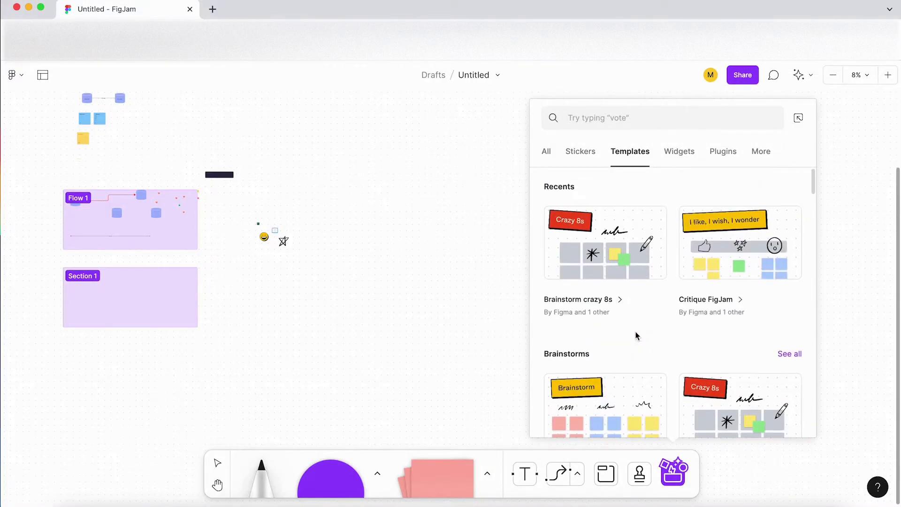
pyautogui.scroll(-6, 635, 331)
pyautogui.scroll(4, 636, 331)
pyautogui.moveTo(748, 344)
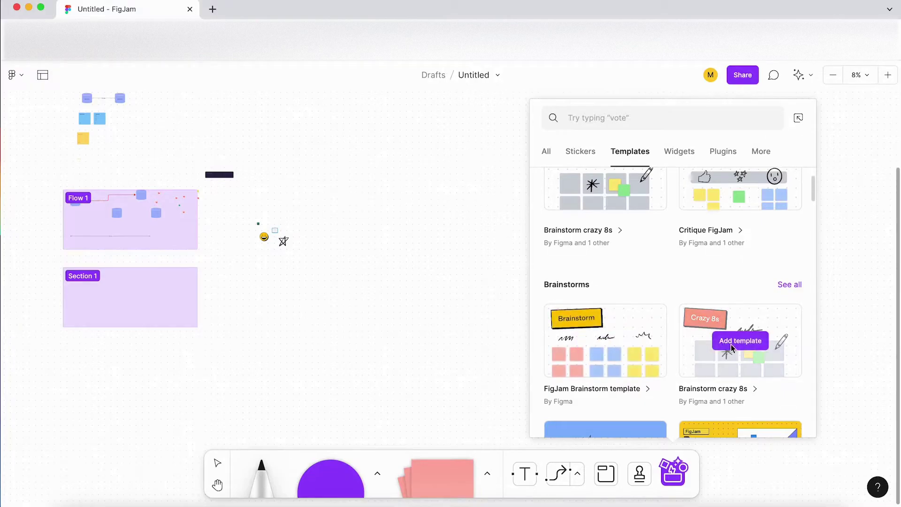
pyautogui.click(746, 346)
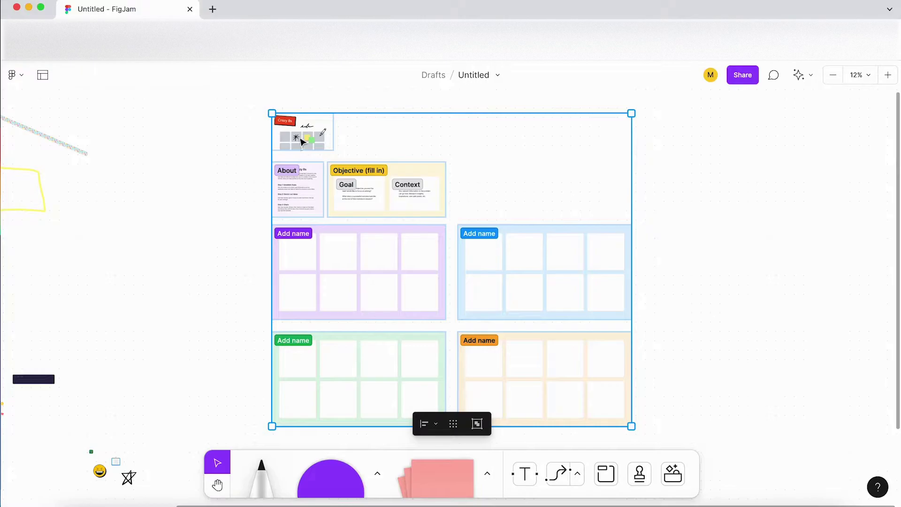
pyautogui.scroll(-1, 300, 131)
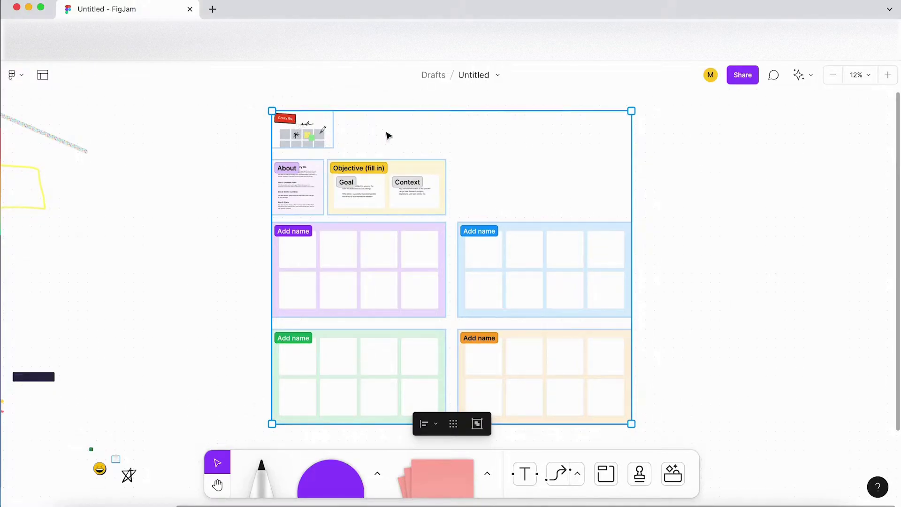
pyautogui.scroll(-5, 411, 134)
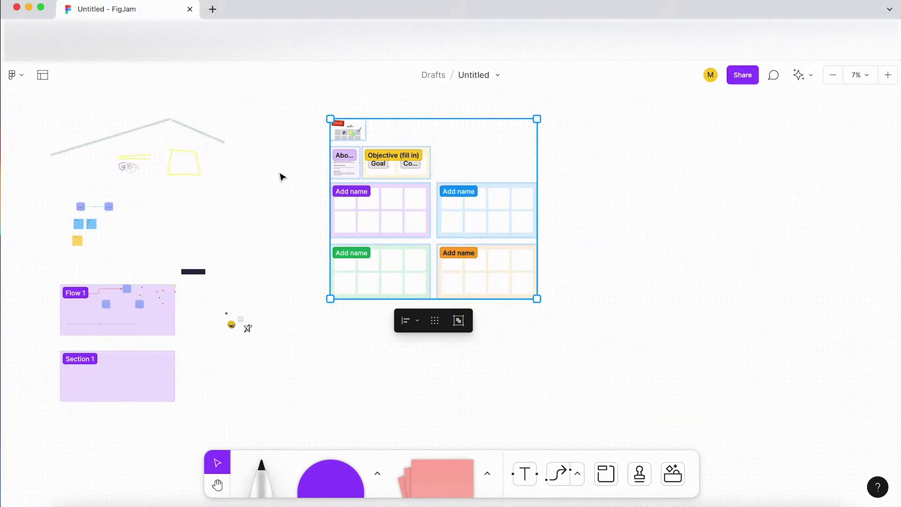
pyautogui.scroll(15, 342, 129)
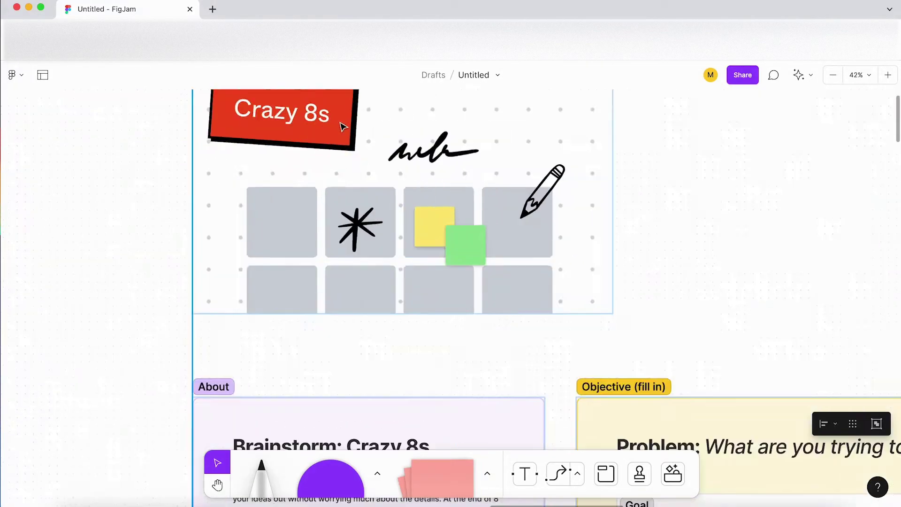
pyautogui.scroll(3, 333, 136)
pyautogui.scroll(-3, 334, 136)
pyautogui.scroll(-6, 334, 136)
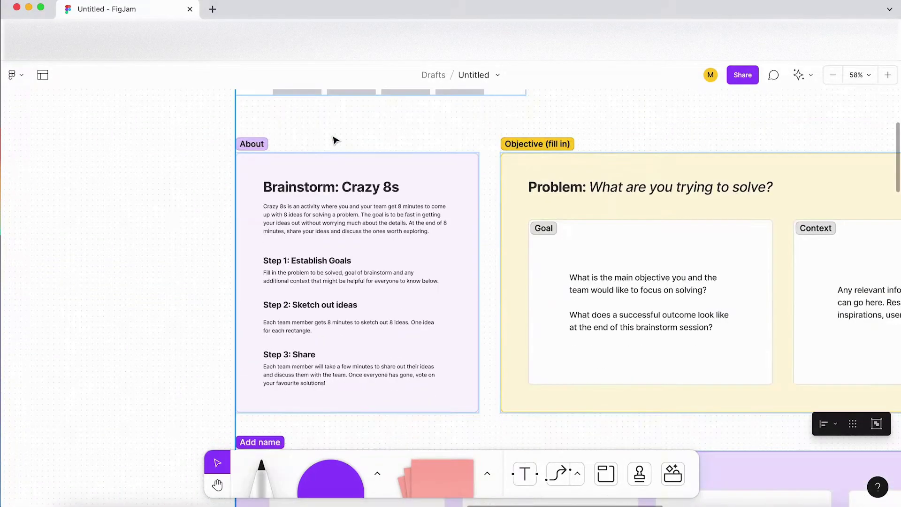
pyautogui.scroll(3, 335, 239)
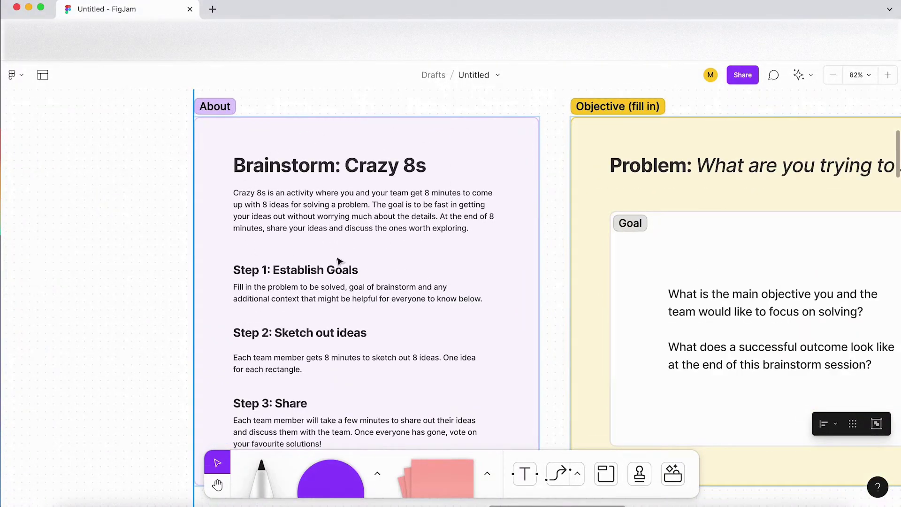
pyautogui.scroll(-3, 308, 182)
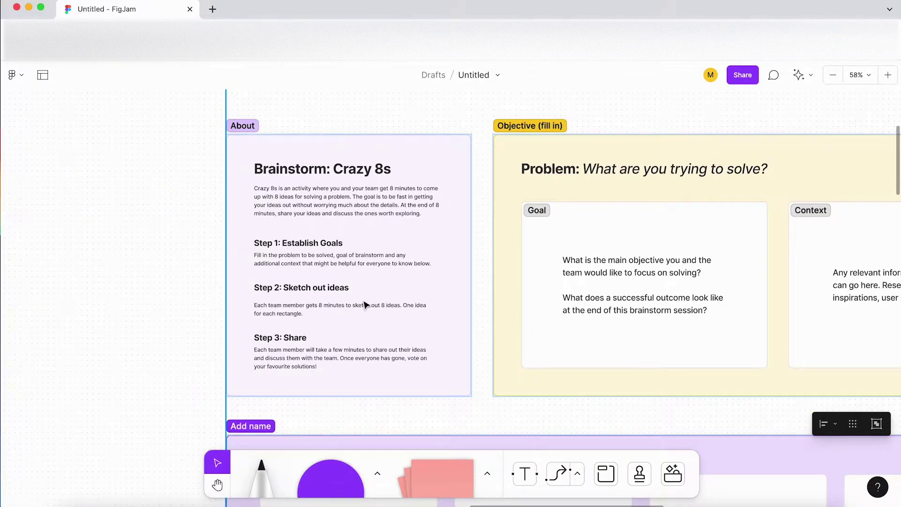
pyautogui.moveTo(481, 146); pyautogui.dragTo(257, 152)
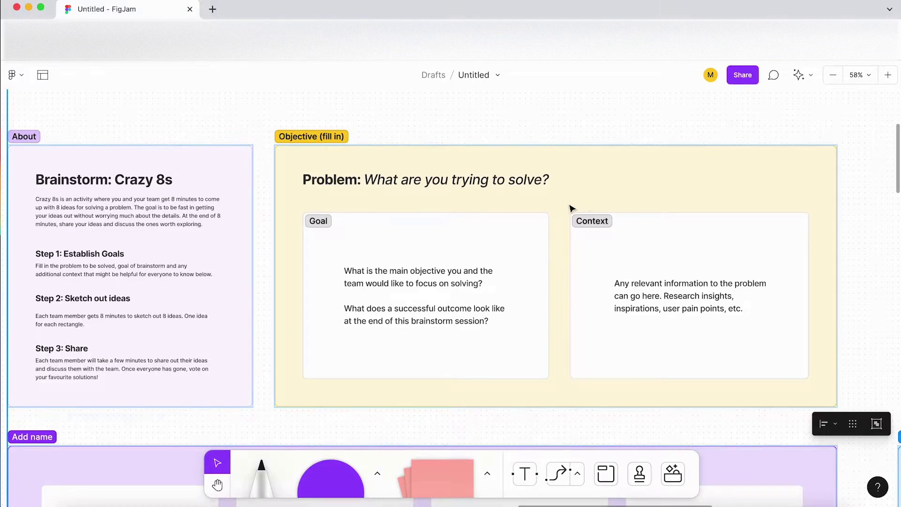
pyautogui.scroll(-5, 572, 208)
pyautogui.scroll(-3, 263, 222)
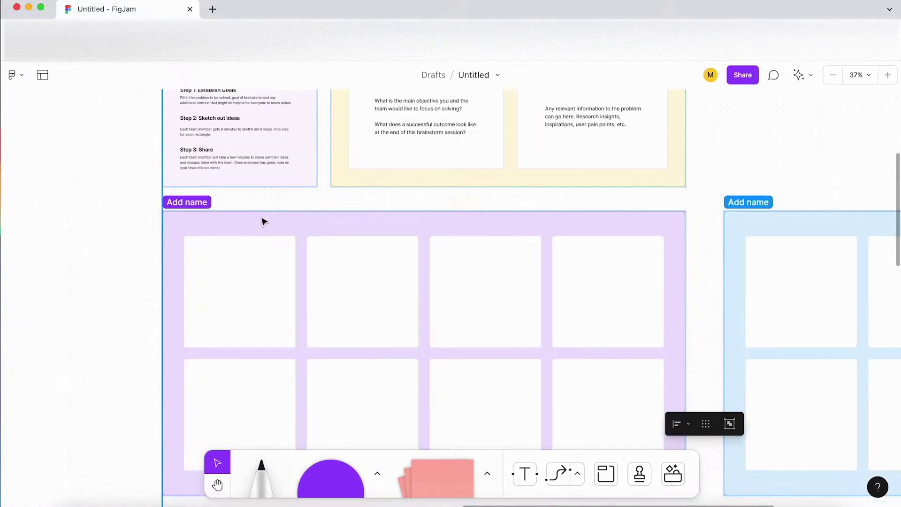
pyautogui.scroll(-4, 184, 258)
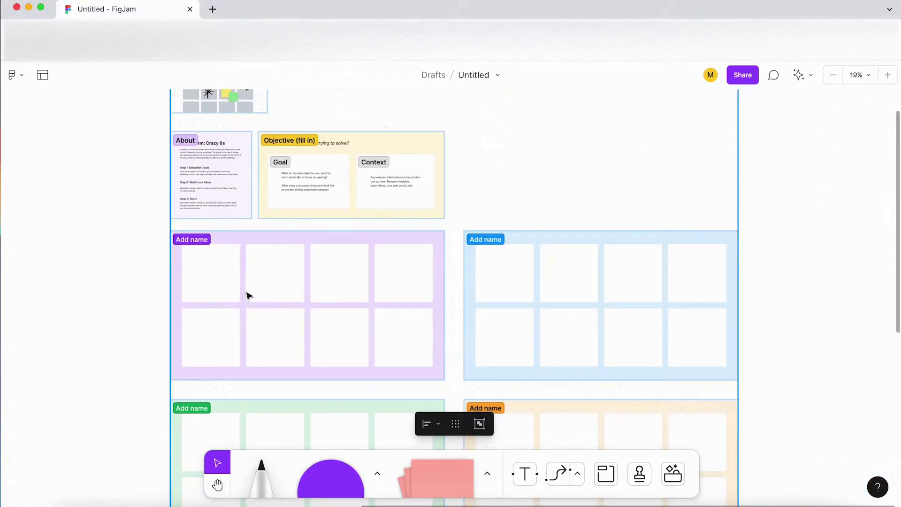
pyautogui.scroll(-3, 388, 307)
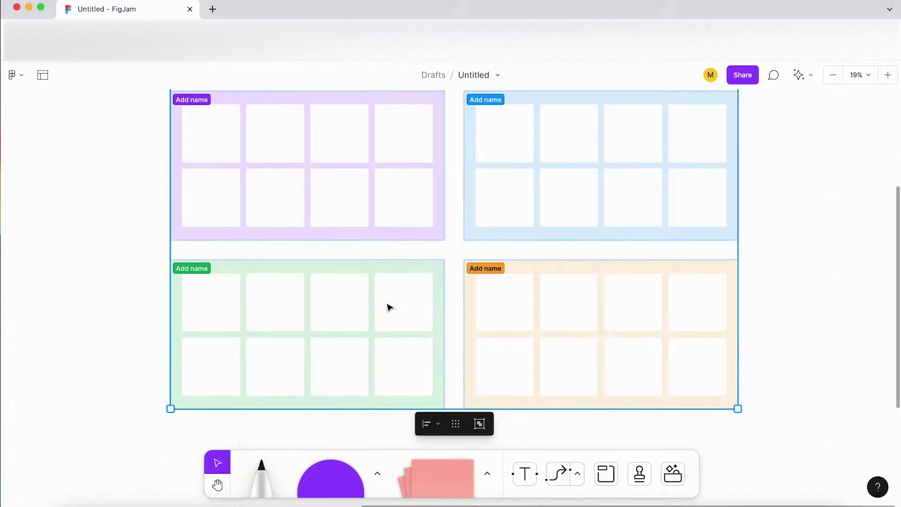
pyautogui.scroll(-3, 323, 300)
pyautogui.scroll(2, 258, 286)
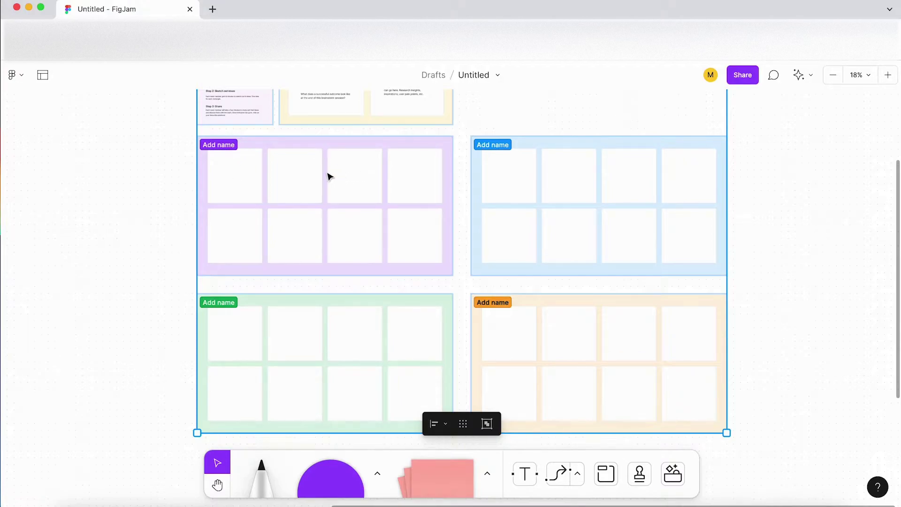
pyautogui.scroll(-5, 356, 226)
# Step: Marquee-select the Crazy 8s template and drag it into the open space on the right
pyautogui.click(513, 344)
pyautogui.moveTo(513, 344); pyautogui.dragTo(202, 105)
pyautogui.moveTo(390, 207); pyautogui.dragTo(636, 235)
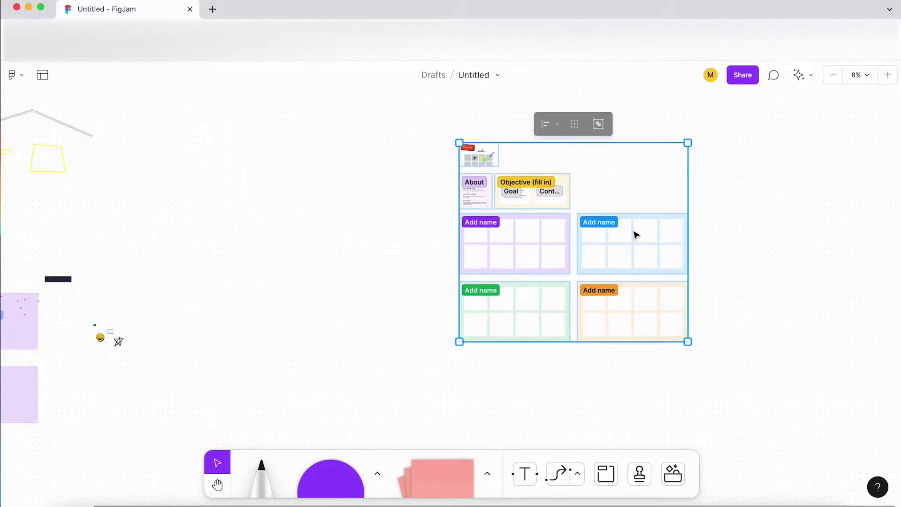
pyautogui.scroll(-1, 328, 188)
# Step: Try right-aligning, then tidying up the sections, undoing each change
pyautogui.click(518, 135)
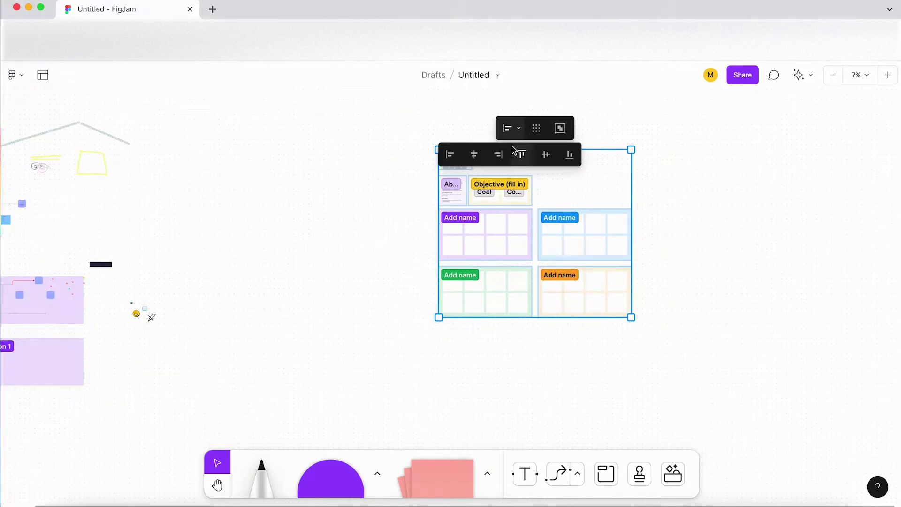
pyautogui.click(504, 156)
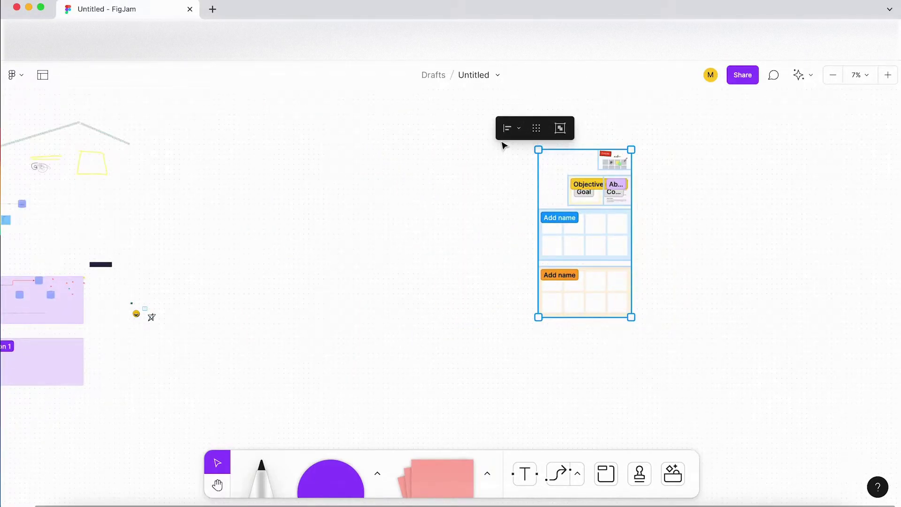
pyautogui.press('super+z')
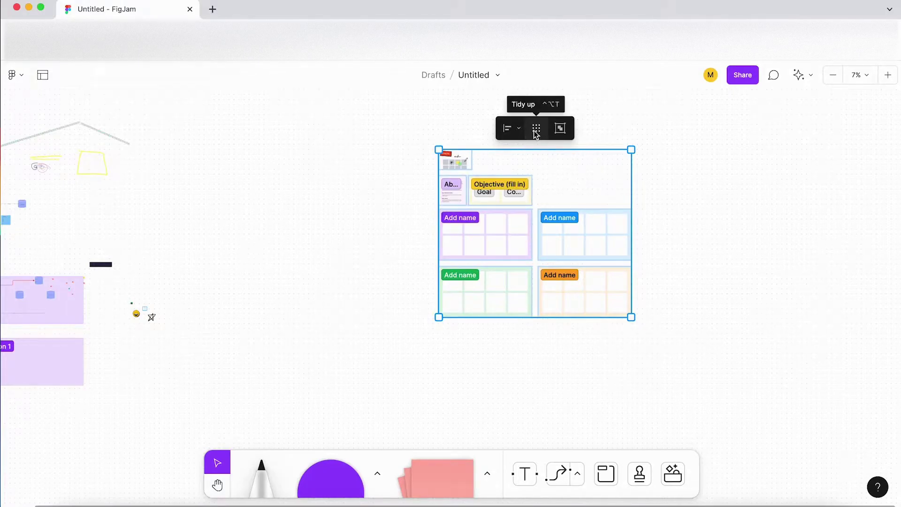
pyautogui.click(536, 131)
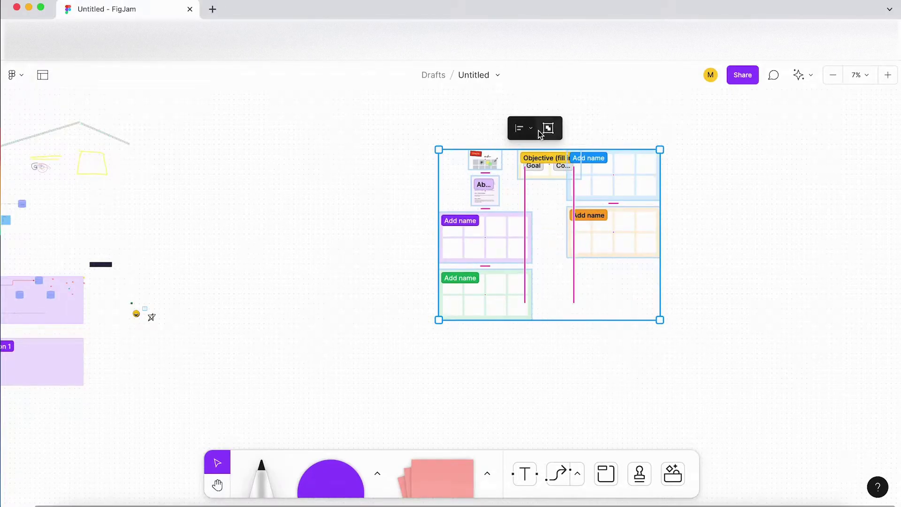
pyautogui.scroll(-1, 537, 131)
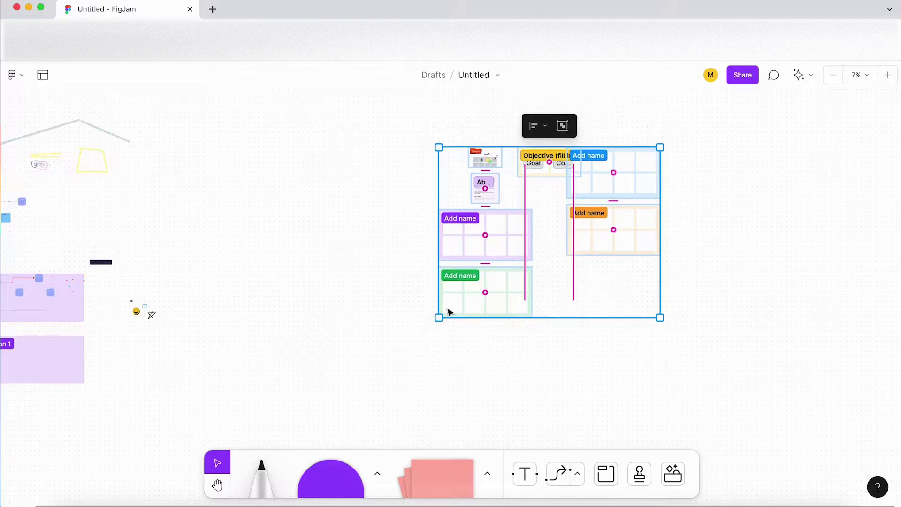
pyautogui.press('super+z')
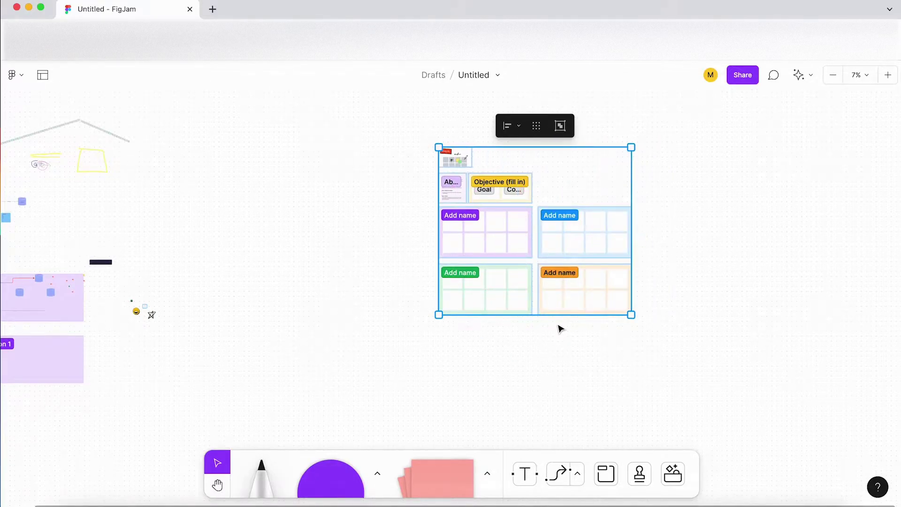
# Step: Reselect all the Crazy 8s sections, including the blue name grid, and group them
pyautogui.click(646, 345)
pyautogui.click(553, 224)
pyautogui.moveTo(674, 344); pyautogui.dragTo(452, 158)
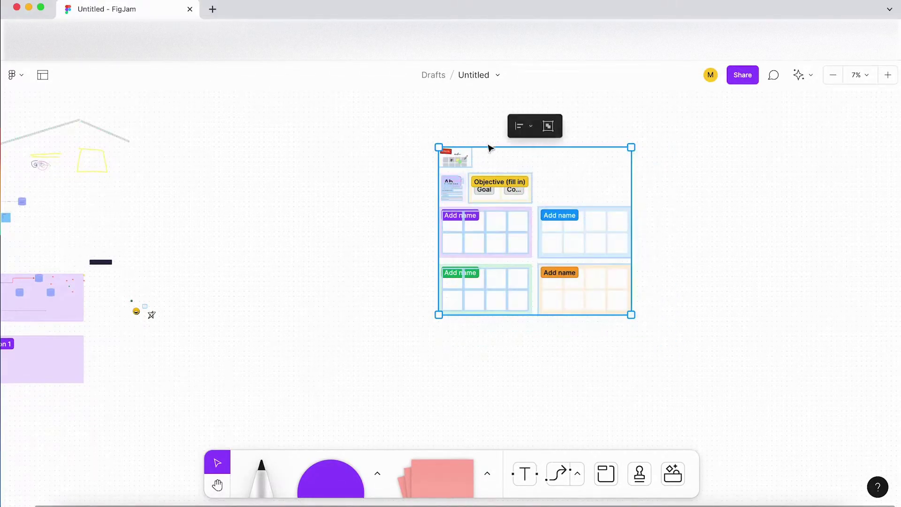
pyautogui.click(549, 126)
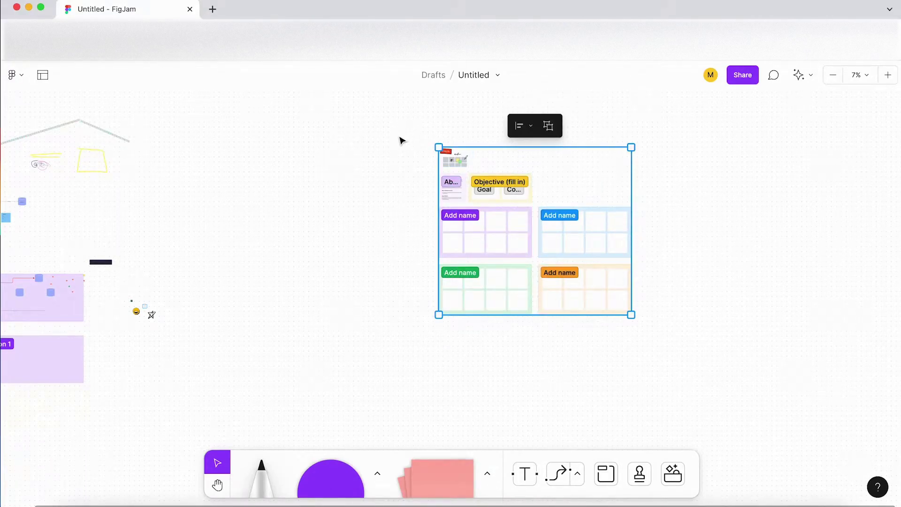
# Step: Zoom out and scroll the templates library to the Brainstorms section with Empathy Map and Pros & cons
pyautogui.click(375, 207)
pyautogui.scroll(-3, 379, 216)
pyautogui.scroll(-5, 485, 360)
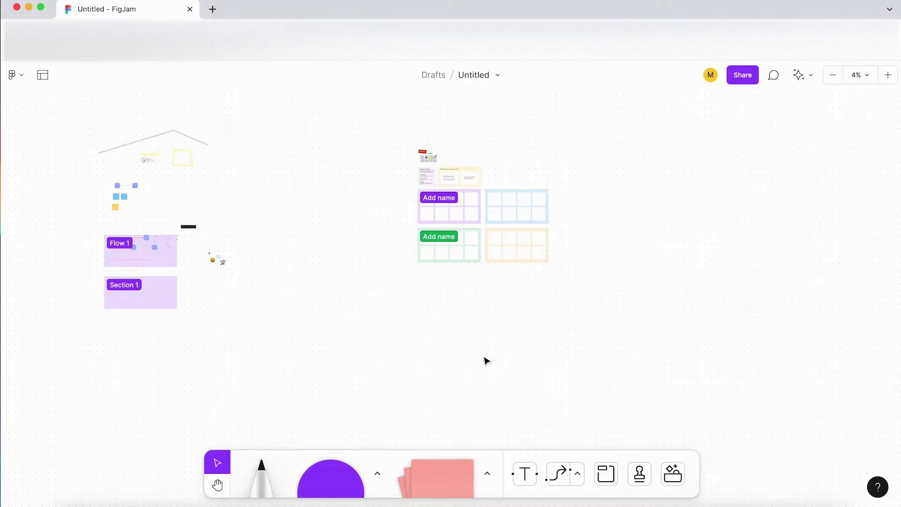
pyautogui.click(673, 474)
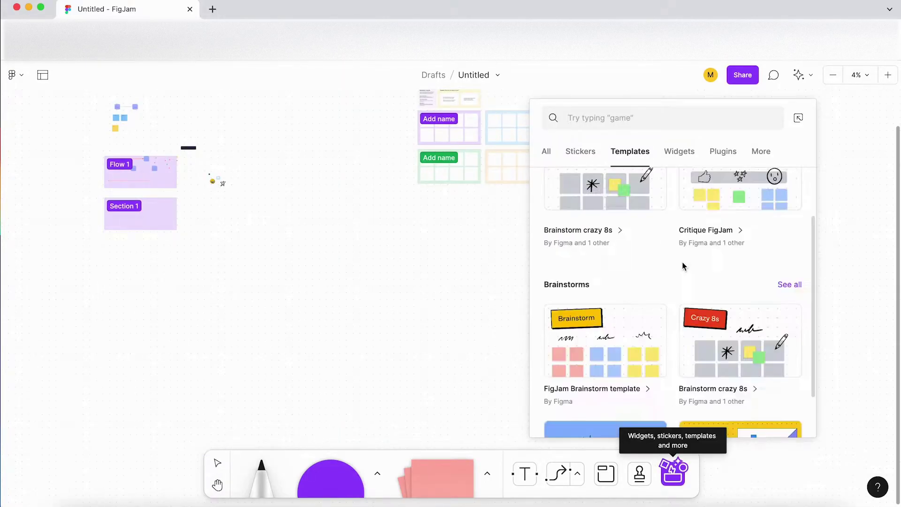
pyautogui.scroll(-3, 682, 261)
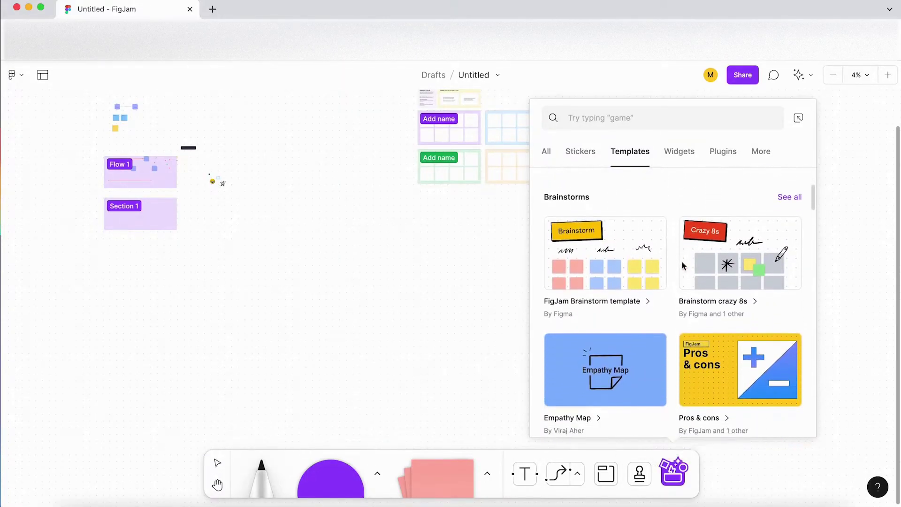
pyautogui.scroll(-5, 682, 265)
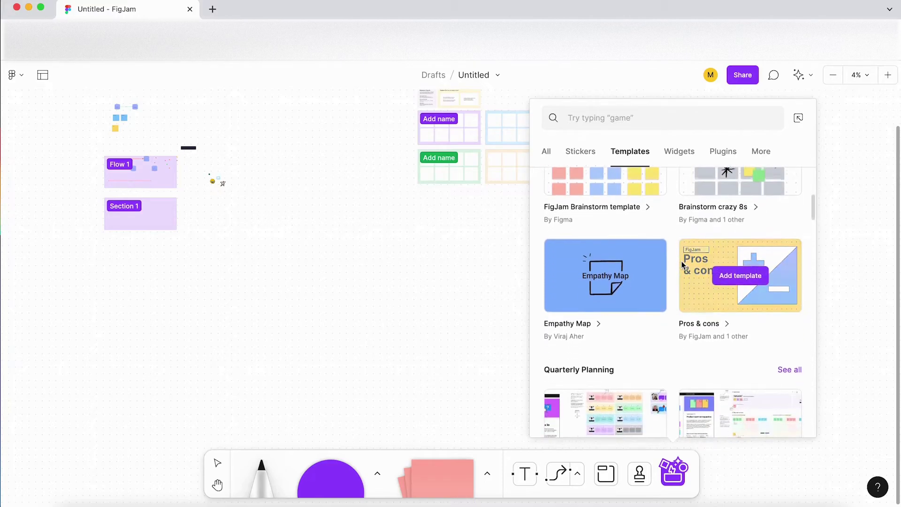
pyautogui.scroll(5, 682, 264)
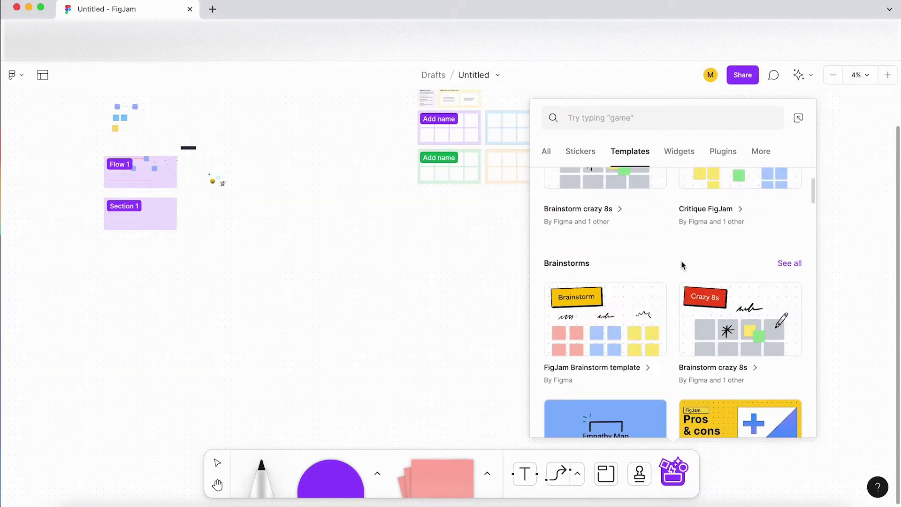
pyautogui.scroll(-5, 682, 264)
pyautogui.scroll(7, 683, 260)
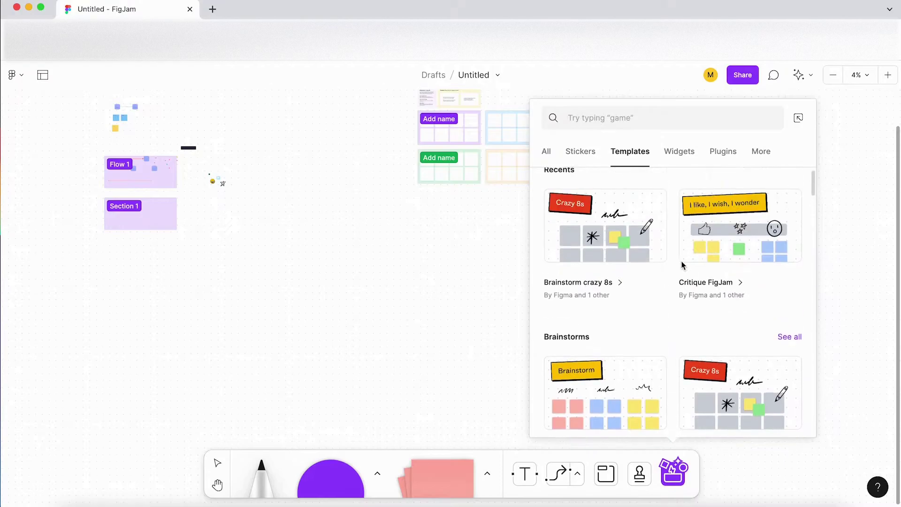
pyautogui.scroll(-2, 608, 365)
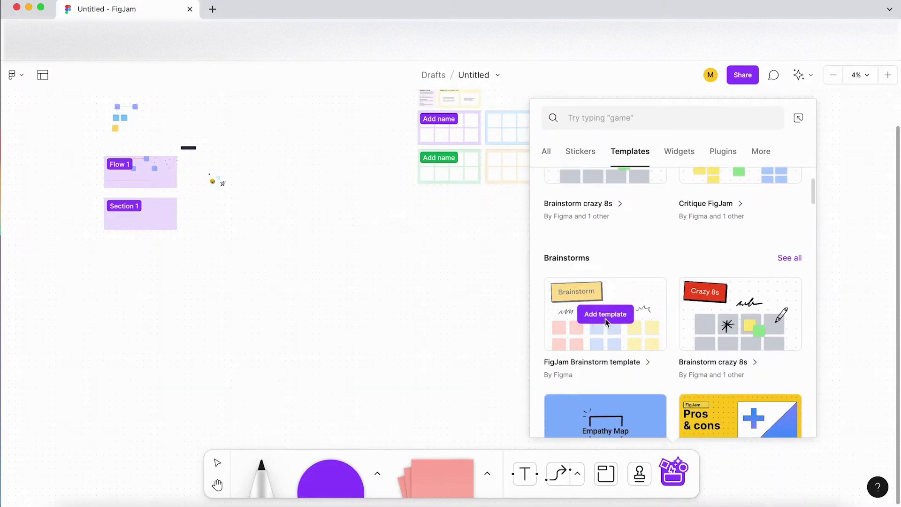
# Step: Add the FigJam Brainstorm template, move it down and left, and zoom to fit it
pyautogui.click(606, 315)
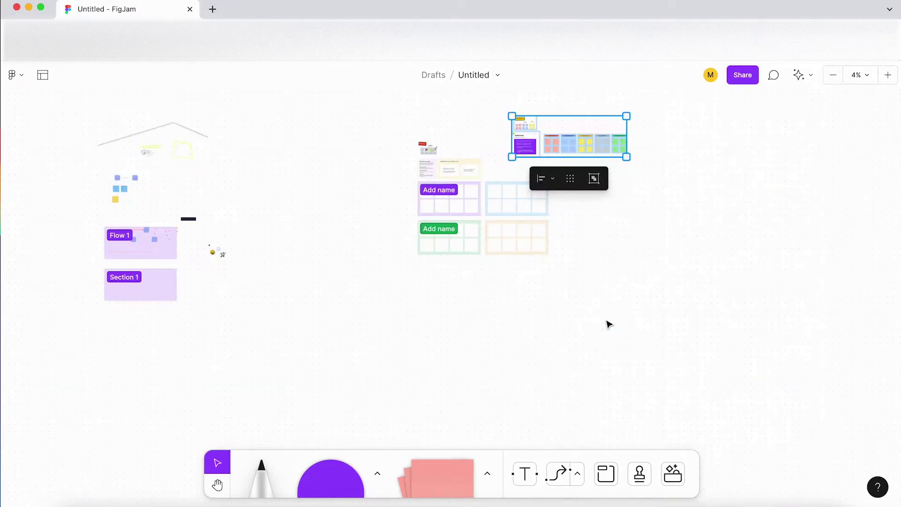
pyautogui.moveTo(600, 152); pyautogui.dragTo(510, 372)
pyautogui.hotkey('shift', '2')
pyautogui.scroll(10, 326, 257)
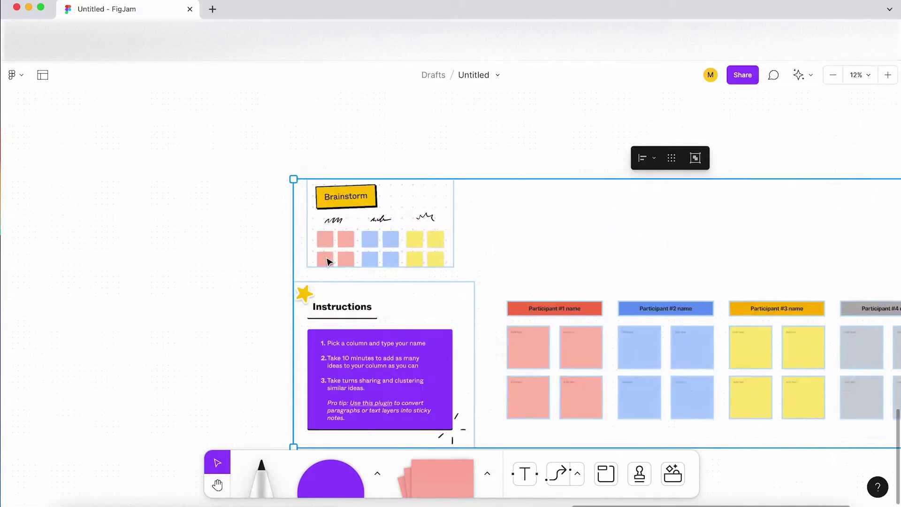
pyautogui.scroll(-5, 327, 260)
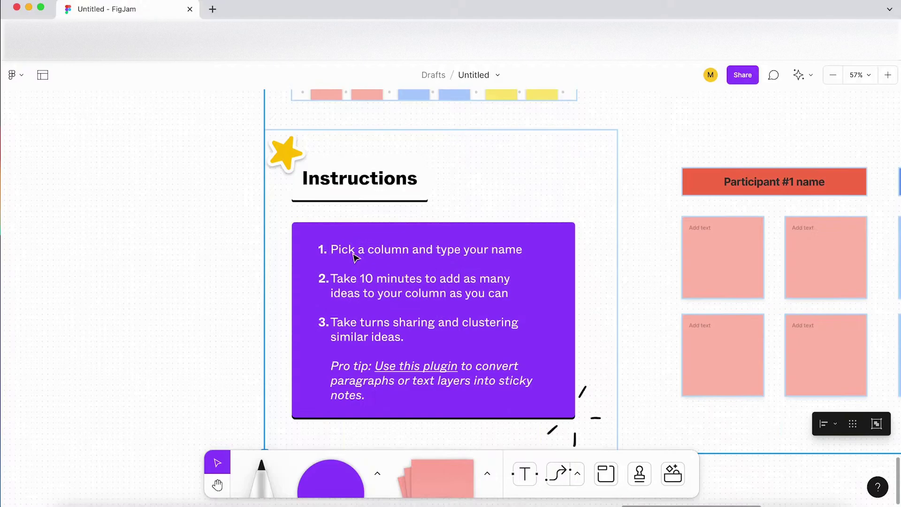
# Step: Pan across the participant columns, then zoom out to 16% to see the whole template
pyautogui.press('h')
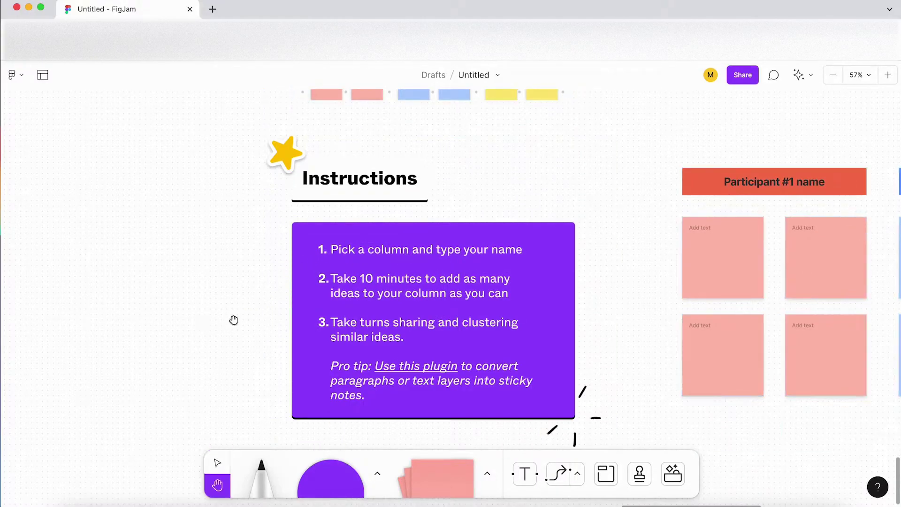
pyautogui.moveTo(233, 317); pyautogui.dragTo(39, 289)
pyautogui.press('v')
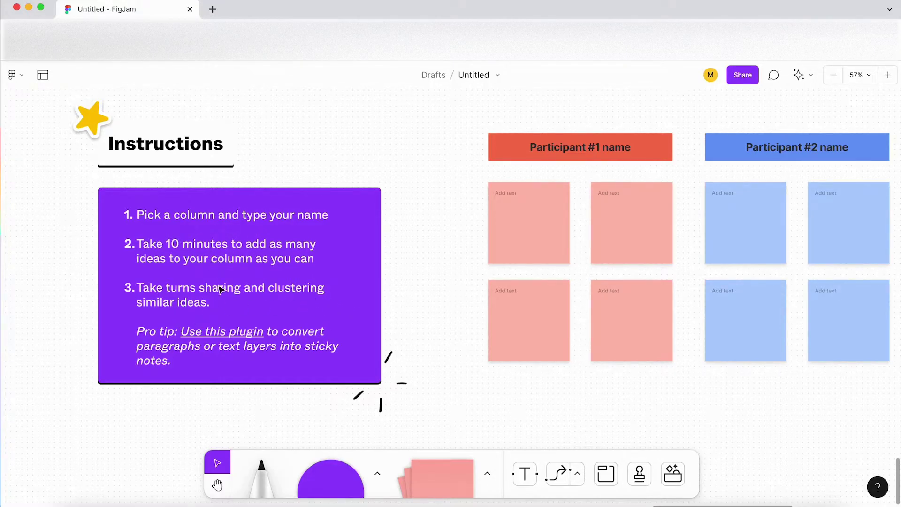
pyautogui.scroll(-3, 209, 289)
pyautogui.scroll(3, 207, 291)
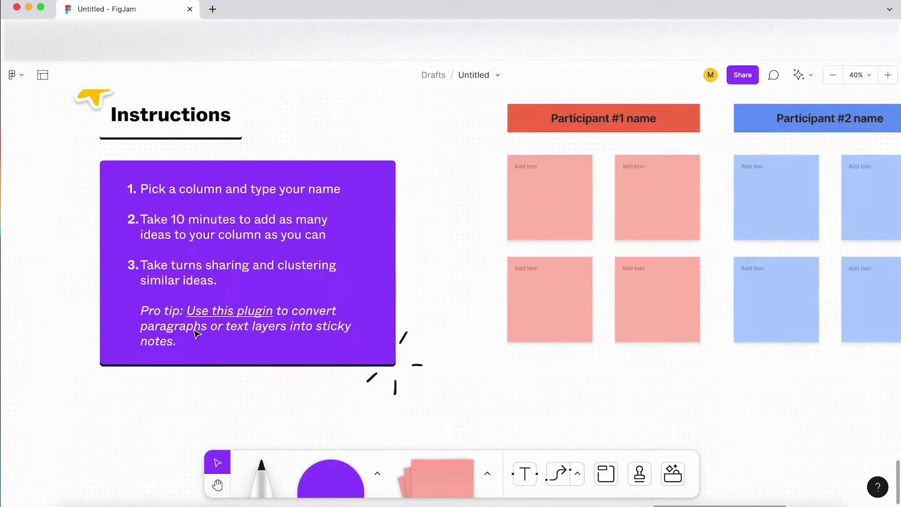
pyautogui.moveTo(224, 314)
pyautogui.scroll(-5, 225, 316)
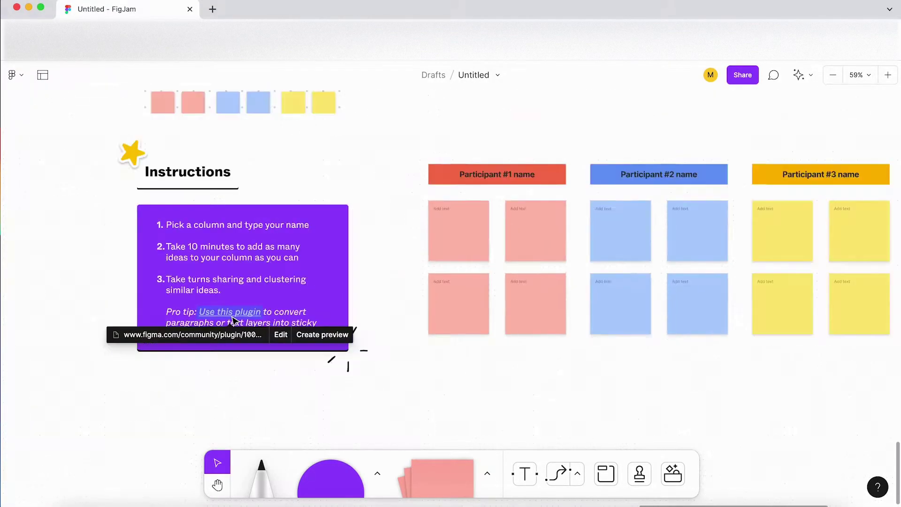
pyautogui.moveTo(599, 402); pyautogui.dragTo(484, 414)
pyautogui.scroll(5, 259, 274)
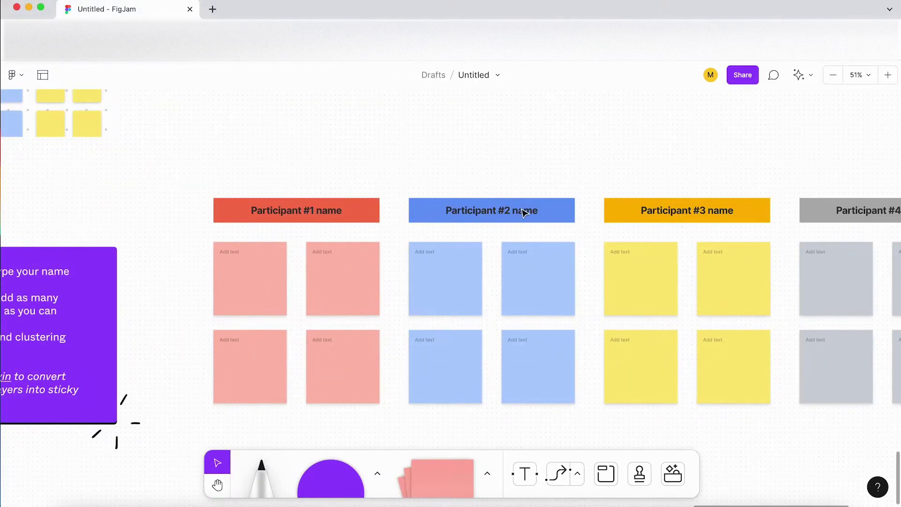
pyautogui.hscroll(5, 722, 310)
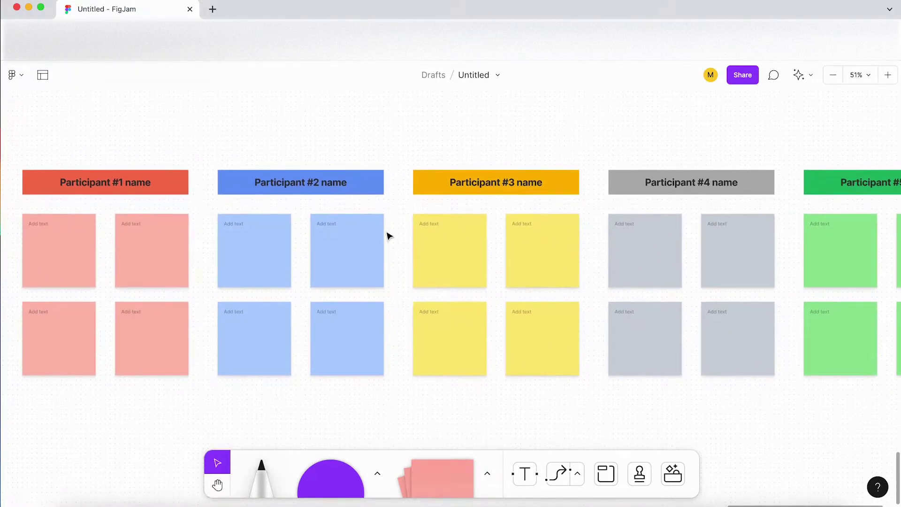
pyautogui.scroll(-3, 386, 234)
pyautogui.scroll(-5, 529, 277)
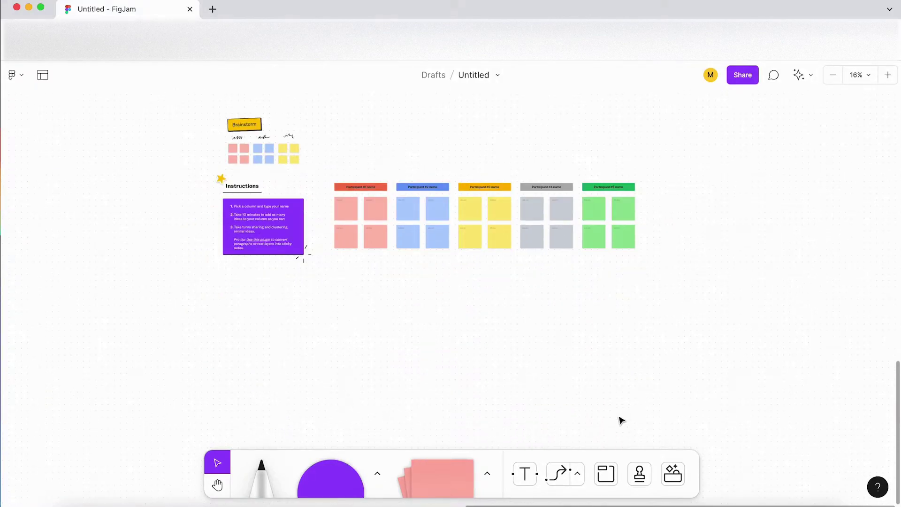
# Step: Scroll the templates library down to the User journey map in the Diagramming section
pyautogui.click(673, 473)
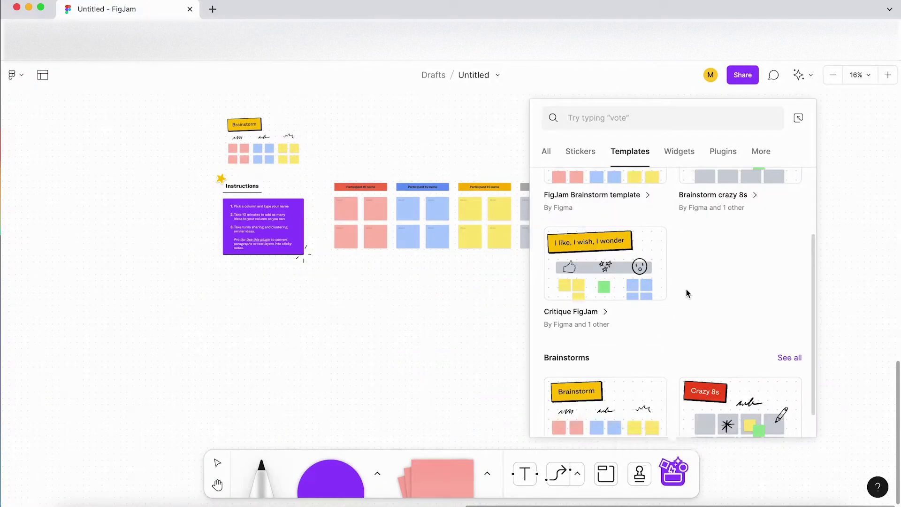
pyautogui.scroll(-4, 686, 293)
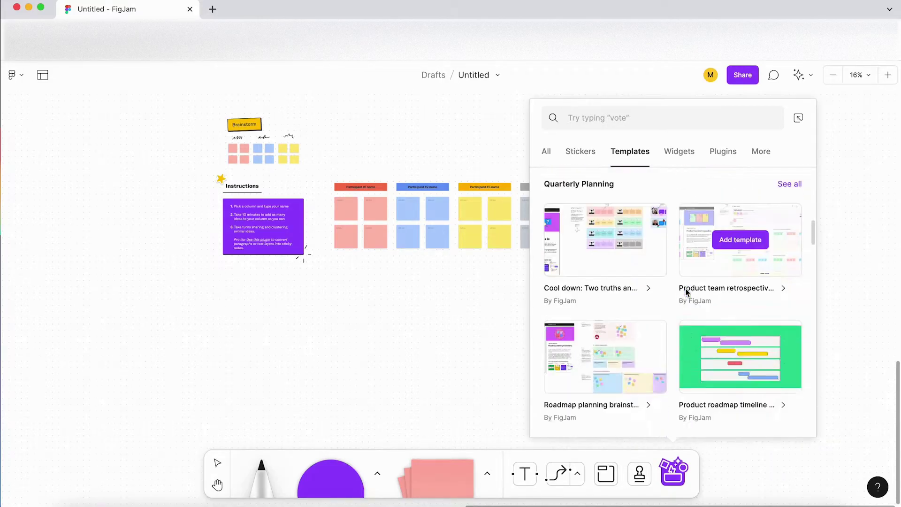
pyautogui.scroll(-4, 686, 293)
pyautogui.scroll(-1, 686, 293)
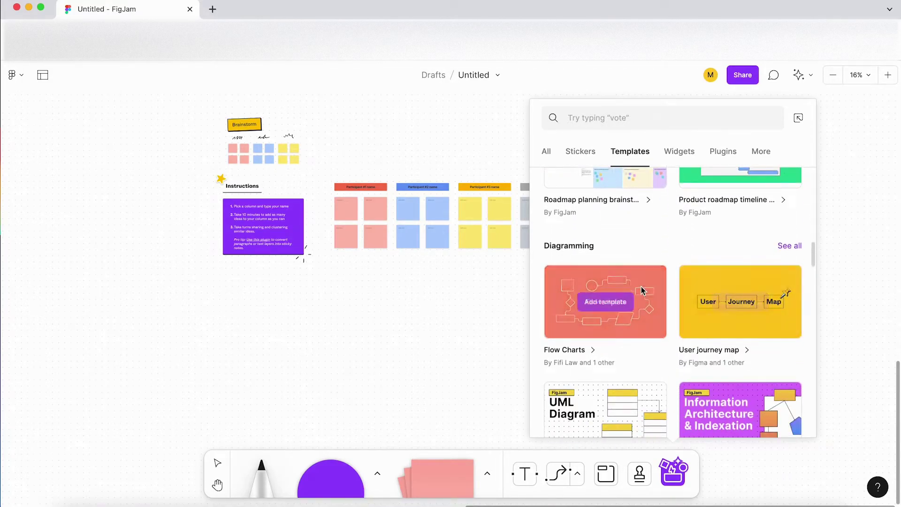
pyautogui.scroll(-1, 640, 285)
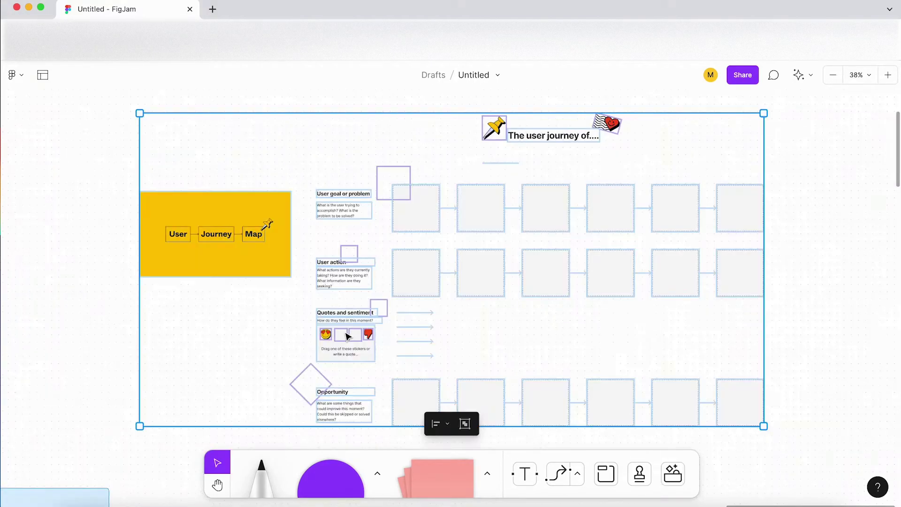
# Step: Drag the User journey map frame right into empty canvas and fit it with Shift+2
pyautogui.scroll(-3, 204, 181)
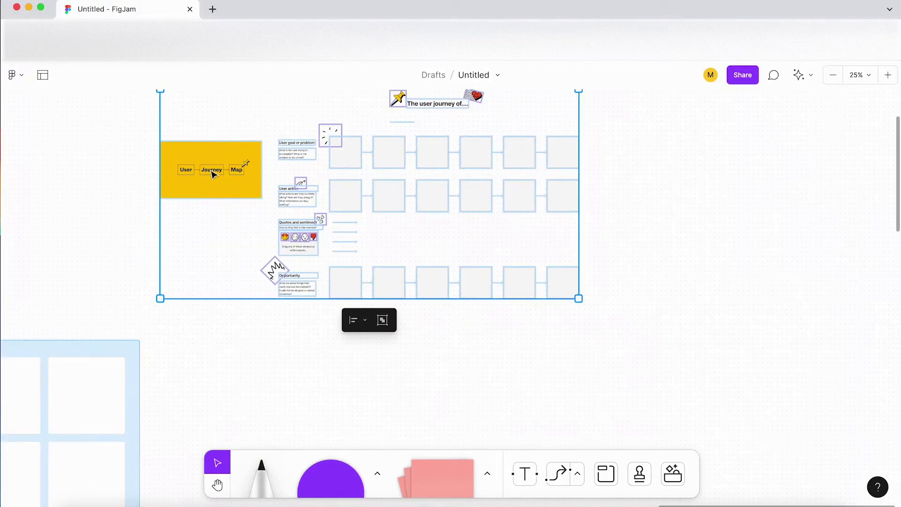
pyautogui.moveTo(209, 174); pyautogui.dragTo(432, 301)
pyautogui.scroll(-5, 324, 253)
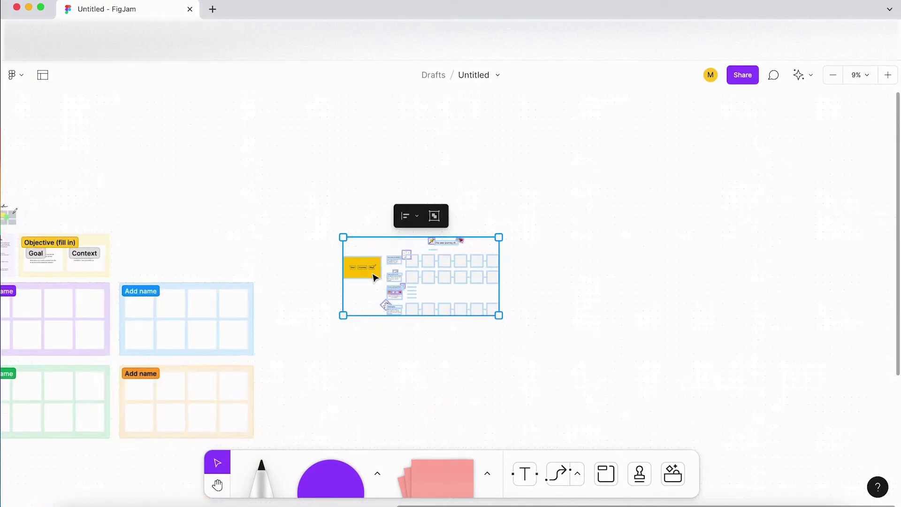
pyautogui.moveTo(372, 274); pyautogui.dragTo(462, 278)
pyautogui.scroll(10, 462, 278)
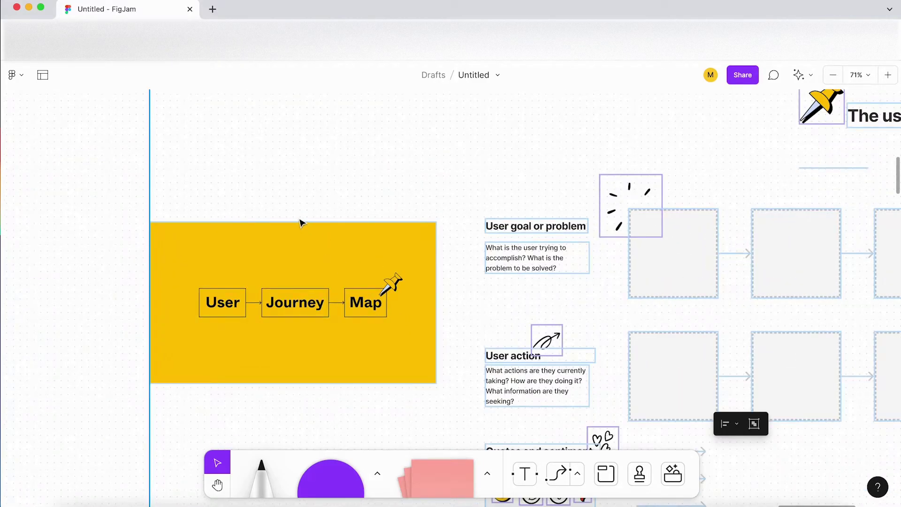
pyautogui.hotkey('shift', '2')
# Step: Zoom around the journey map's goal, action, sentiment and opportunity rows
pyautogui.scroll(5, 569, 200)
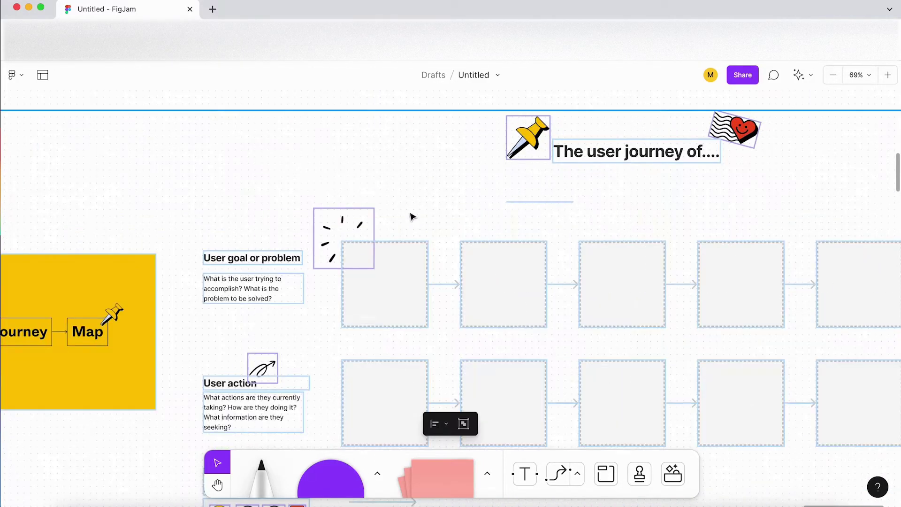
pyautogui.click(235, 189)
pyautogui.scroll(4, 249, 272)
pyautogui.scroll(2, 254, 276)
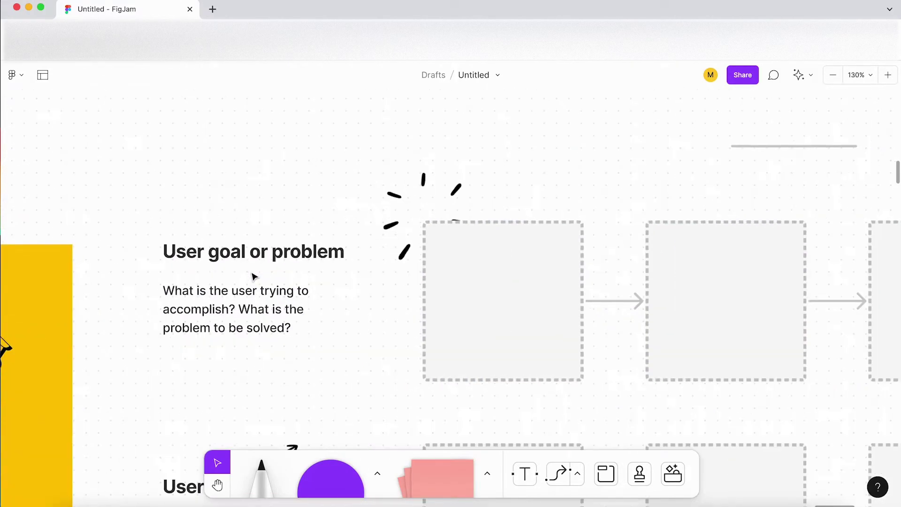
pyautogui.scroll(-5, 257, 274)
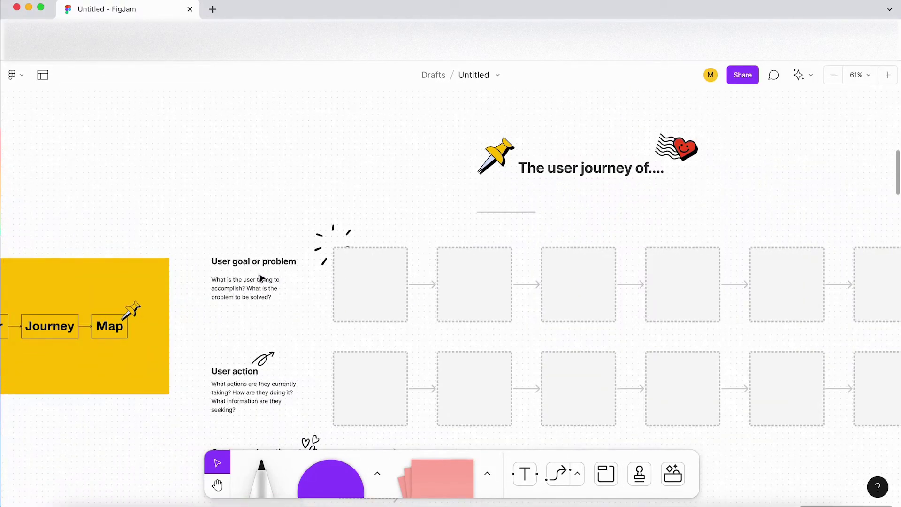
pyautogui.scroll(-3, 330, 291)
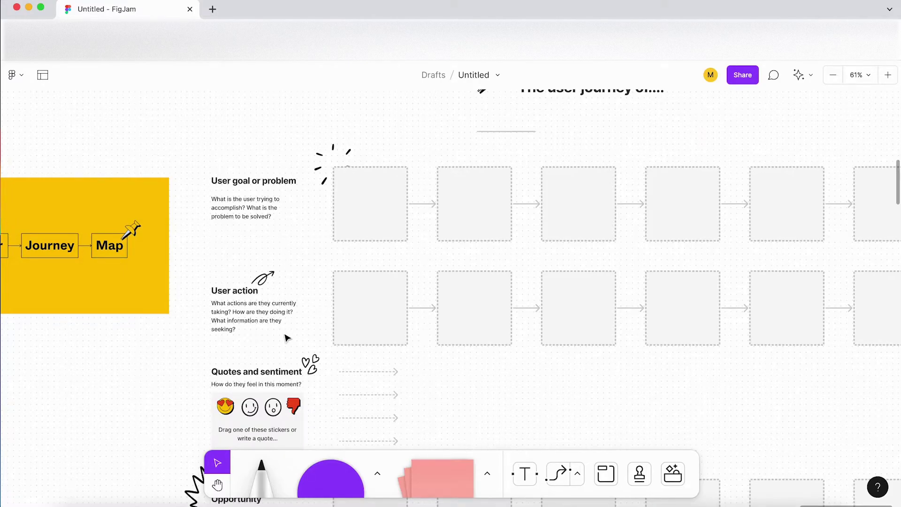
pyautogui.scroll(-4, 287, 337)
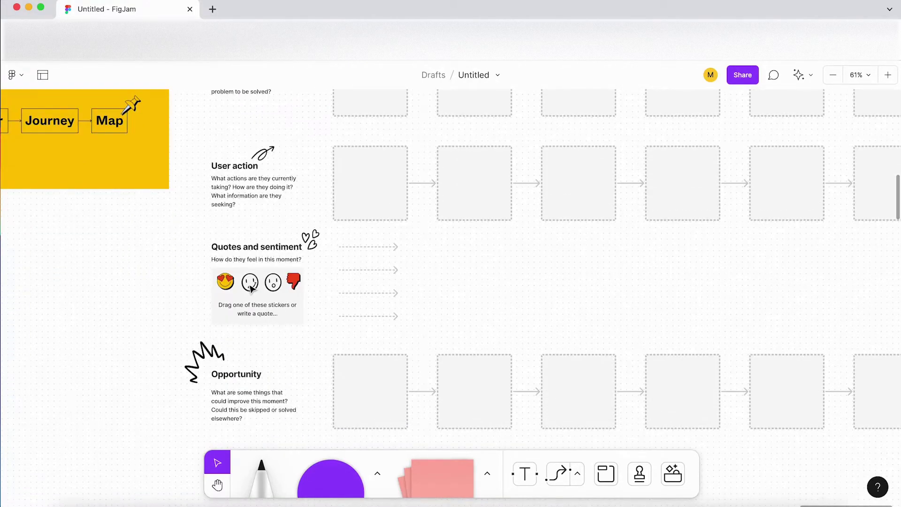
pyautogui.scroll(5, 252, 288)
pyautogui.scroll(-5, 426, 173)
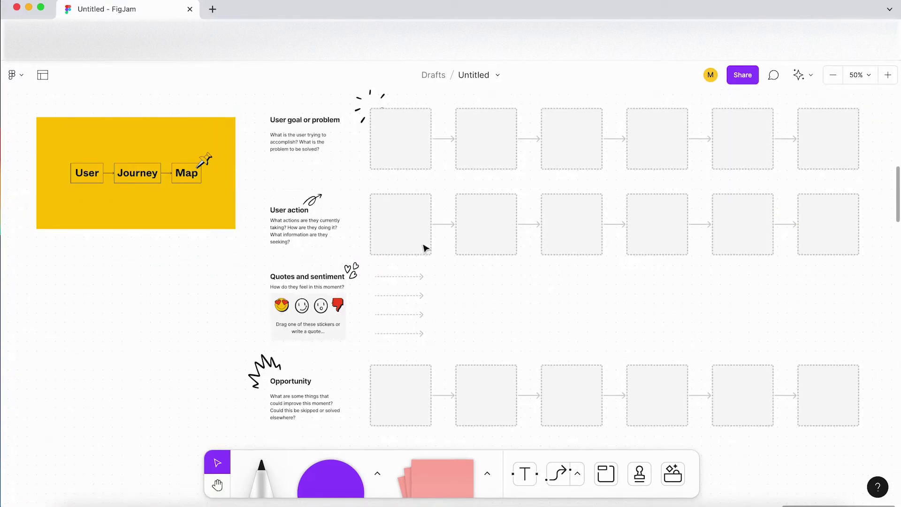
pyautogui.scroll(-2, 425, 247)
pyautogui.scroll(3, 282, 342)
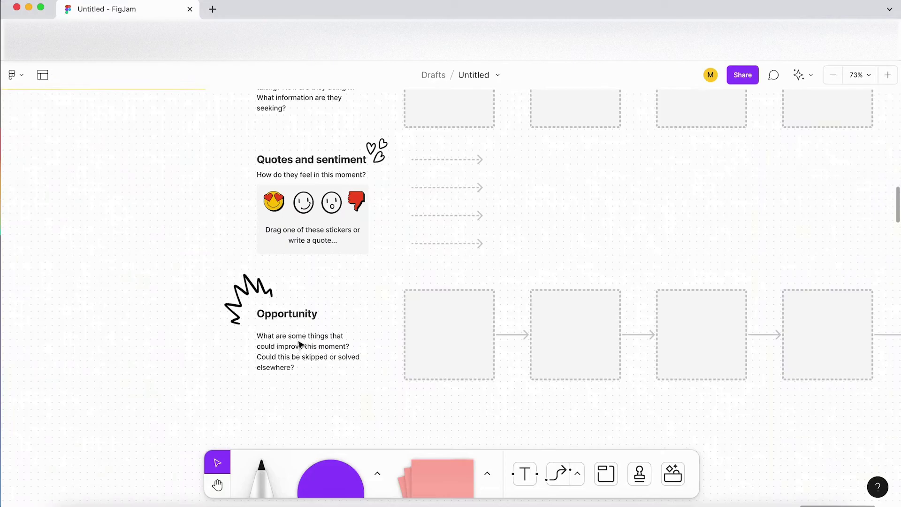
pyautogui.scroll(-5, 284, 345)
pyautogui.scroll(2, 436, 323)
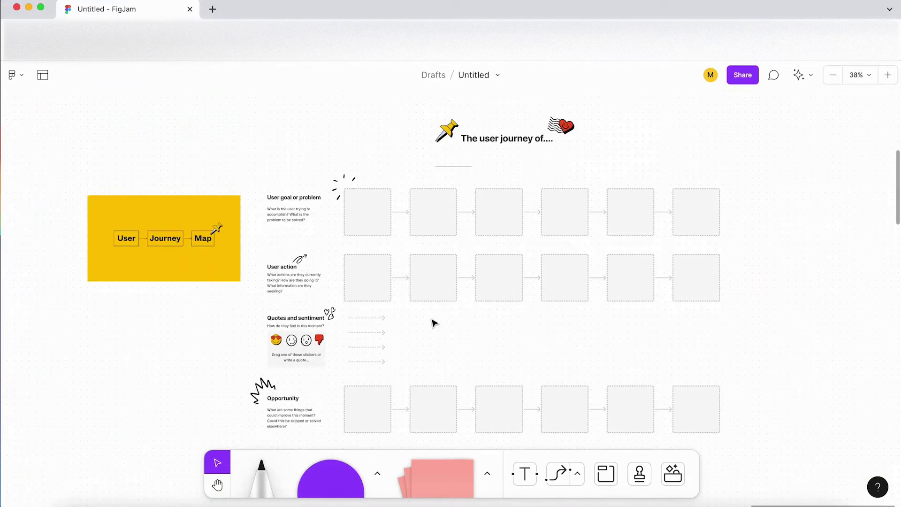
pyautogui.click(353, 226)
pyautogui.click(424, 224)
pyautogui.click(519, 227)
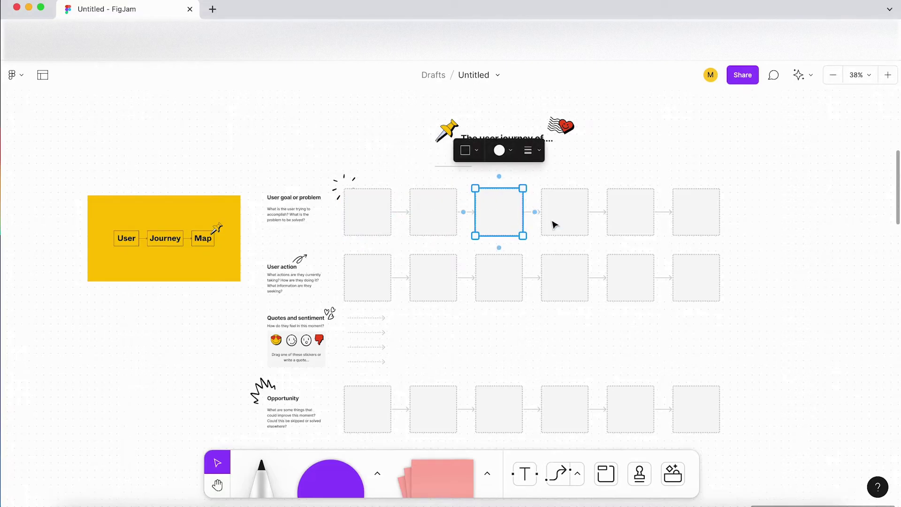
pyautogui.click(553, 226)
pyautogui.click(556, 284)
pyautogui.scroll(5, 556, 281)
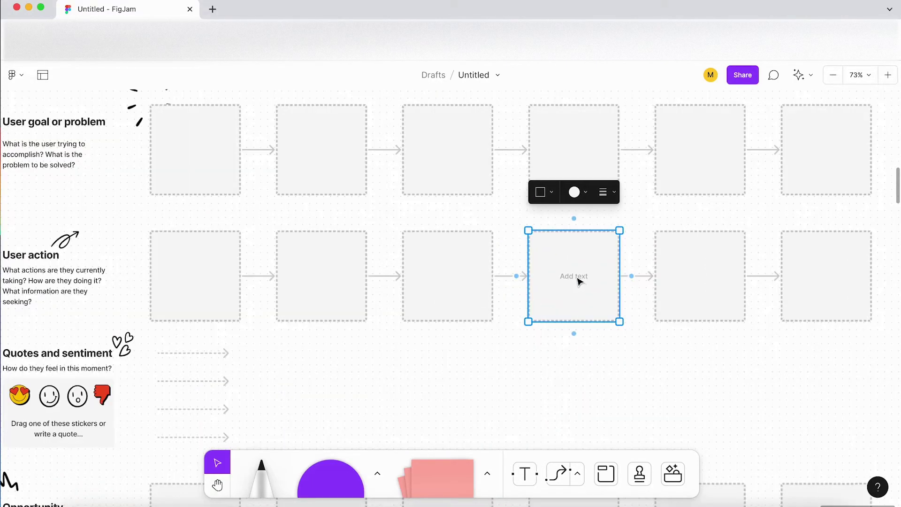
pyautogui.scroll(-5, 506, 263)
pyautogui.scroll(-1, 400, 325)
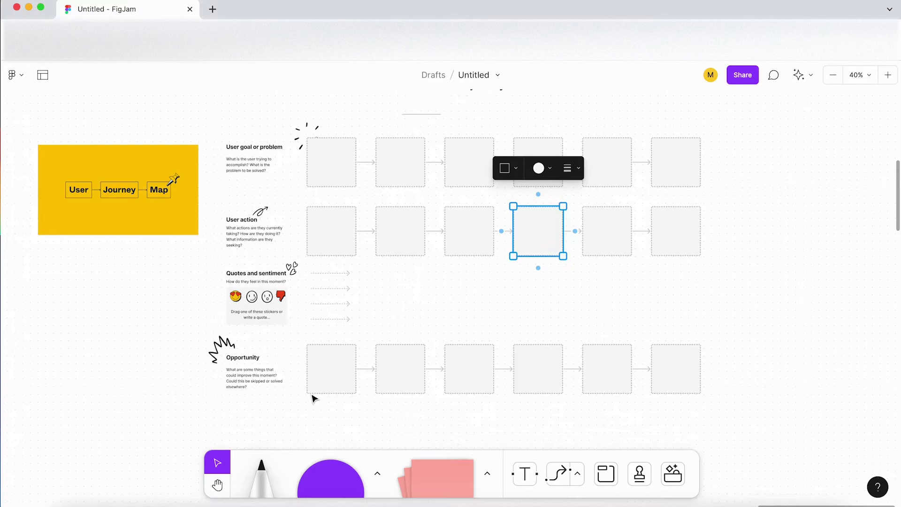
pyautogui.scroll(3, 313, 398)
pyautogui.scroll(-8, 518, 373)
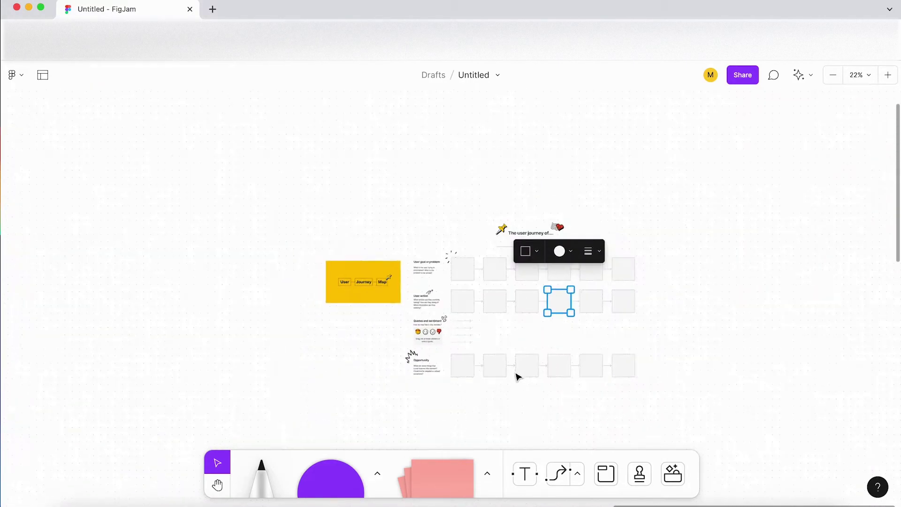
pyautogui.click(366, 411)
pyautogui.scroll(-5, 368, 409)
pyautogui.scroll(-5, 380, 408)
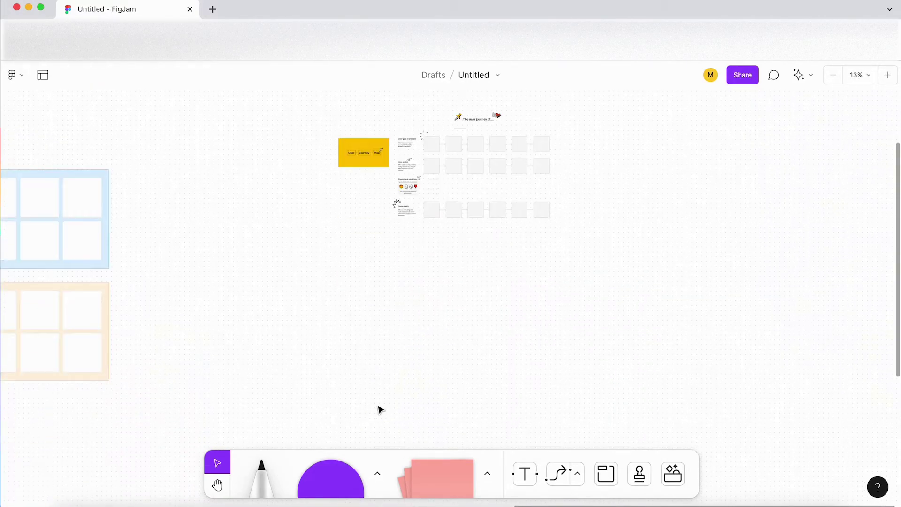
# Step: Reopen the templates library and scroll to Emotional Journey Maps under Research & design
pyautogui.click(687, 476)
pyautogui.scroll(-4, 653, 295)
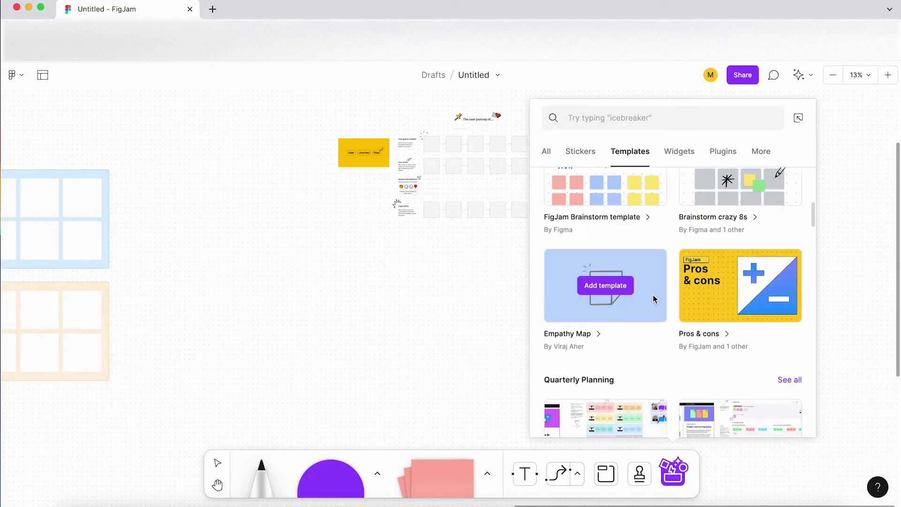
pyautogui.scroll(-10, 653, 295)
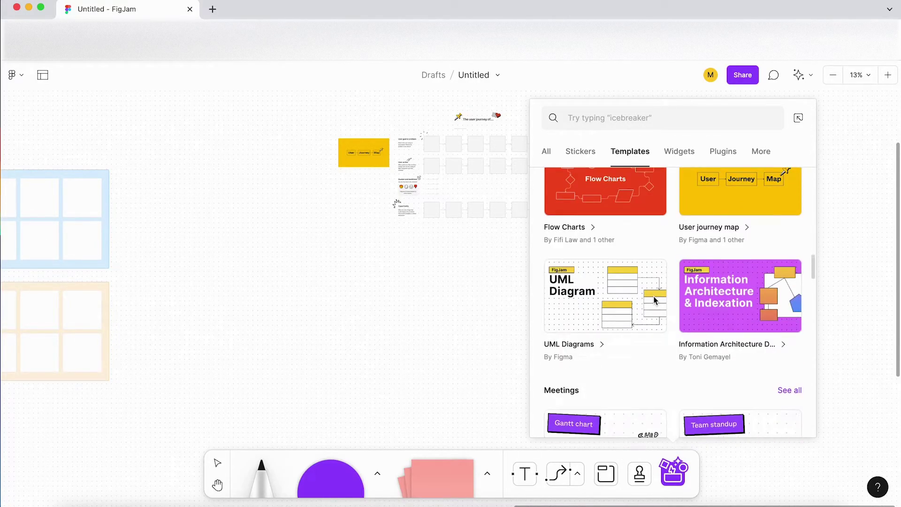
pyautogui.moveTo(655, 300)
pyautogui.scroll(-4, 656, 300)
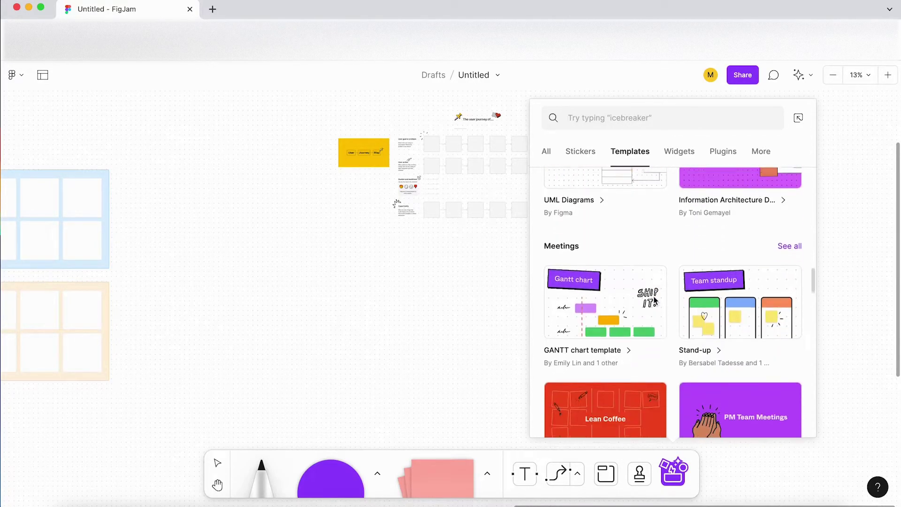
pyautogui.scroll(-2, 655, 300)
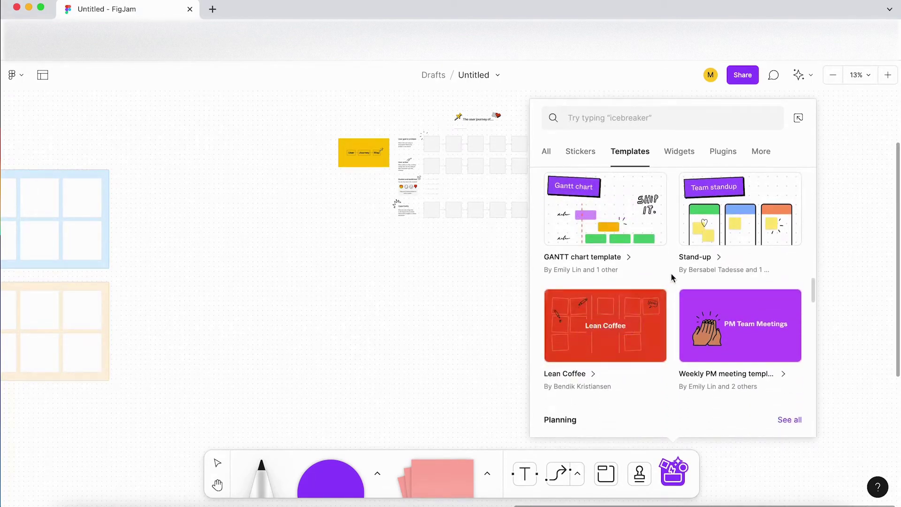
pyautogui.scroll(-3, 673, 277)
pyautogui.scroll(-5, 673, 277)
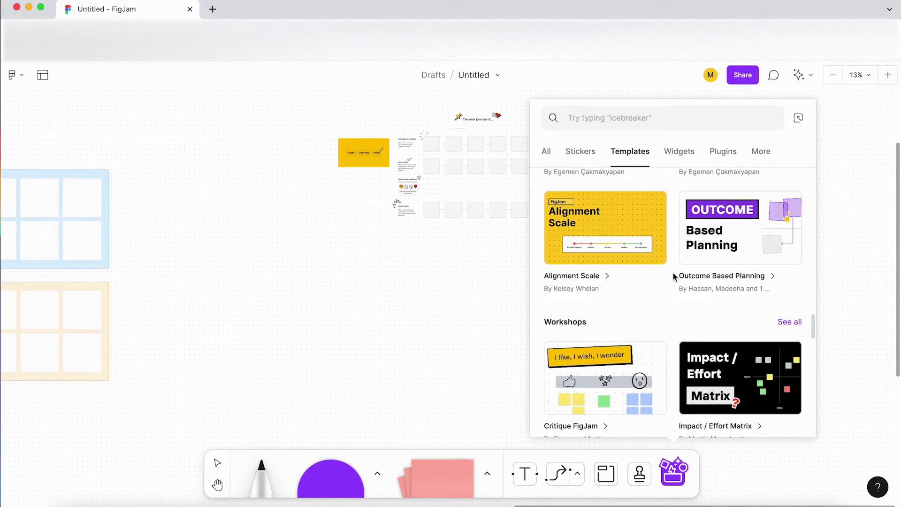
pyautogui.scroll(-8, 674, 276)
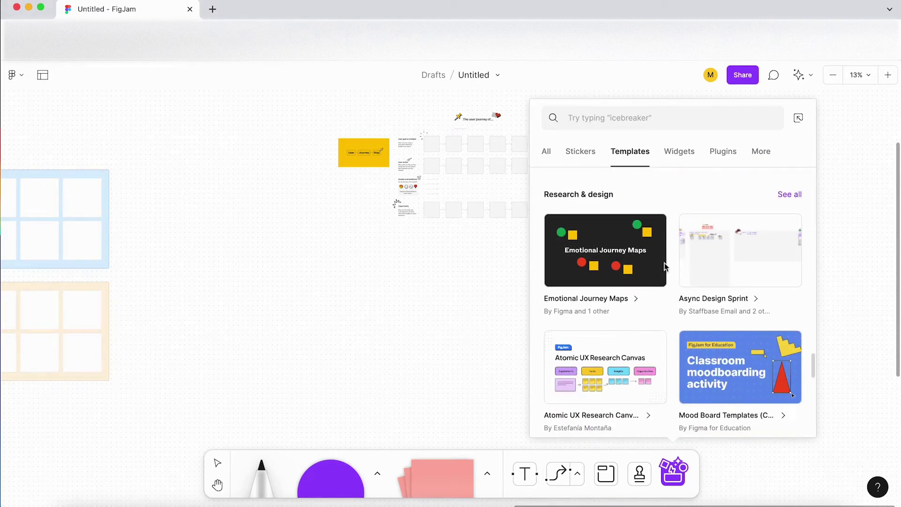
pyautogui.moveTo(605, 259)
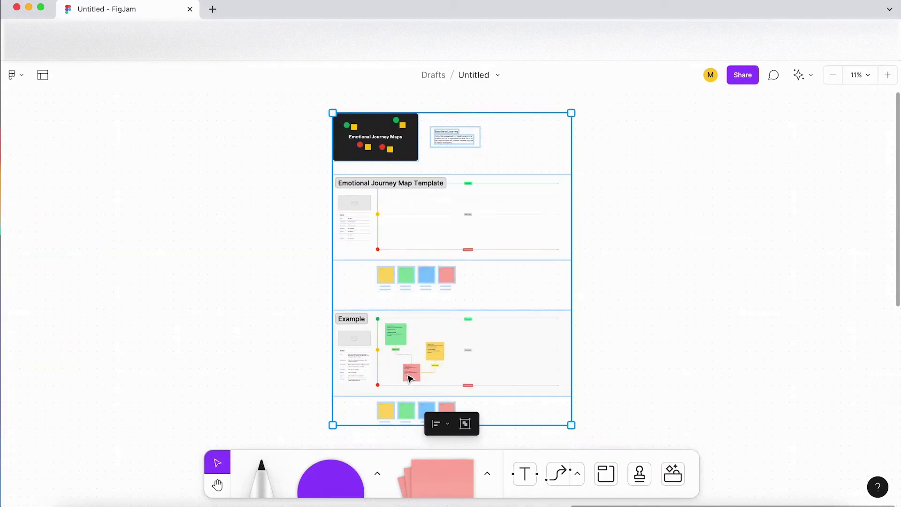
# Step: Zoom into the blank map and select the persona card's Title and Background fields
pyautogui.scroll(5, 385, 171)
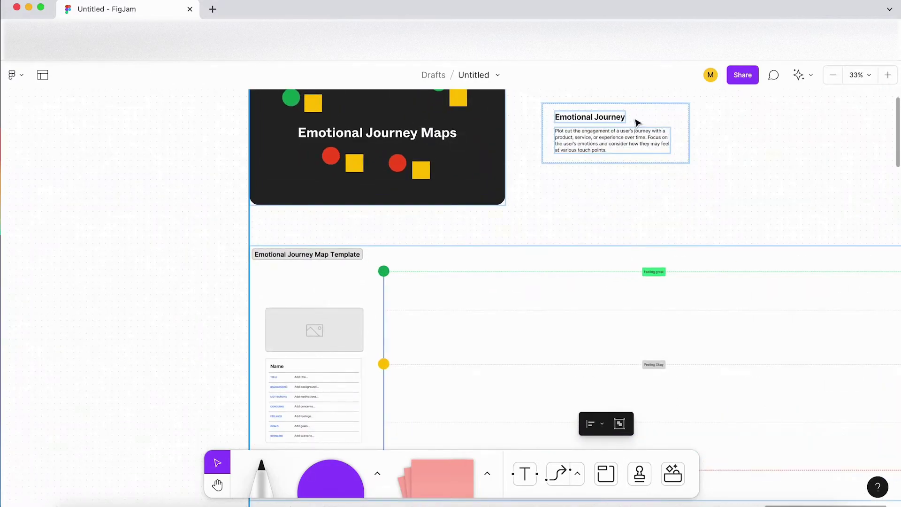
pyautogui.scroll(4, 636, 121)
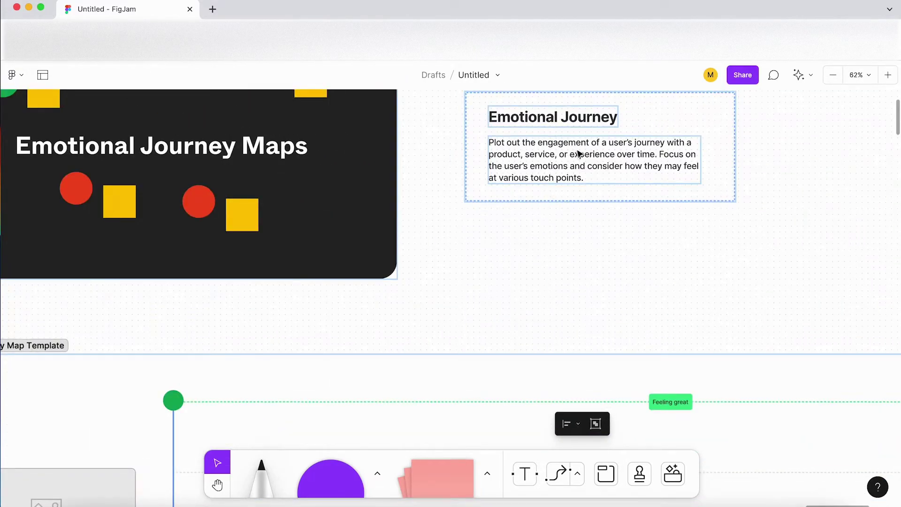
pyautogui.scroll(-3, 425, 253)
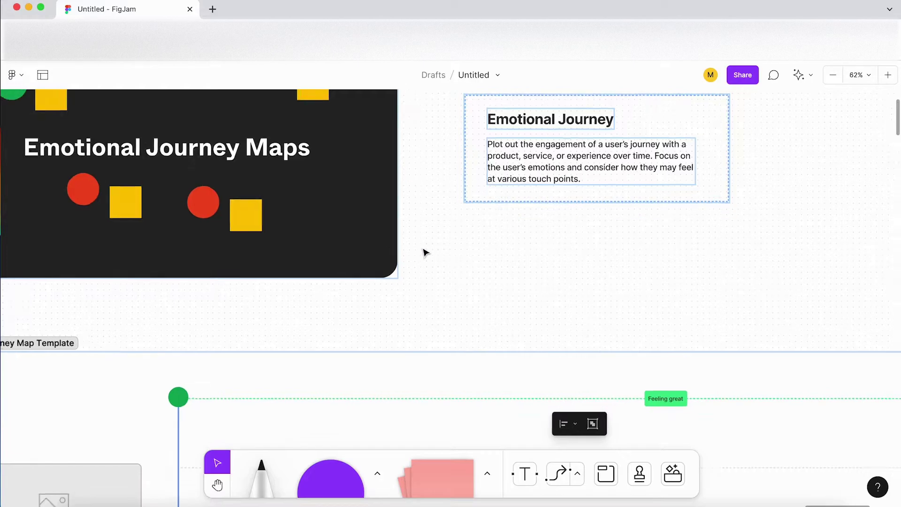
pyautogui.scroll(-5, 434, 247)
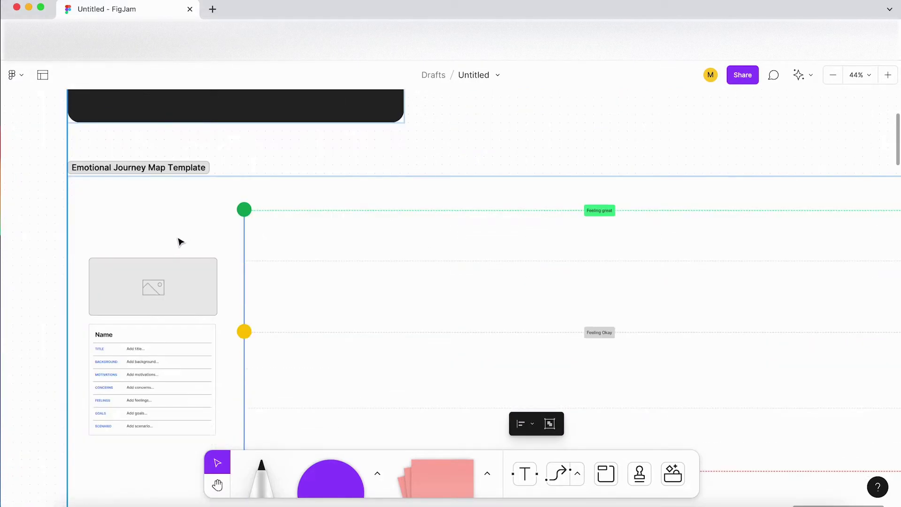
pyautogui.scroll(-3, 179, 241)
pyautogui.scroll(6, 81, 301)
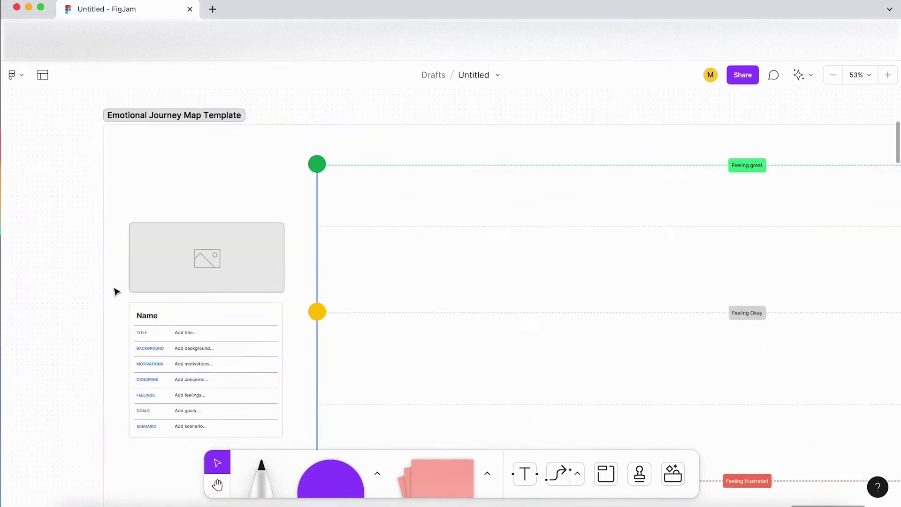
pyautogui.scroll(-2, 215, 245)
pyautogui.scroll(-1, 218, 240)
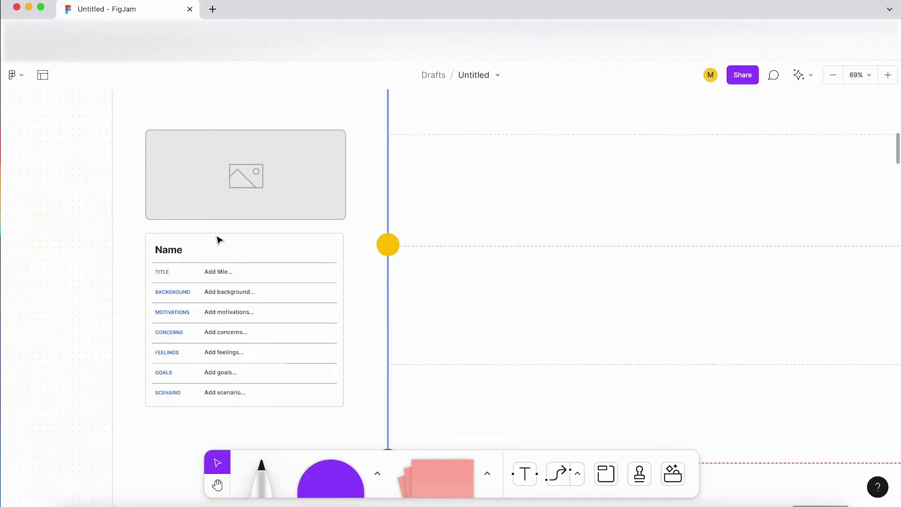
pyautogui.scroll(-3, 158, 260)
pyautogui.scroll(5, 160, 256)
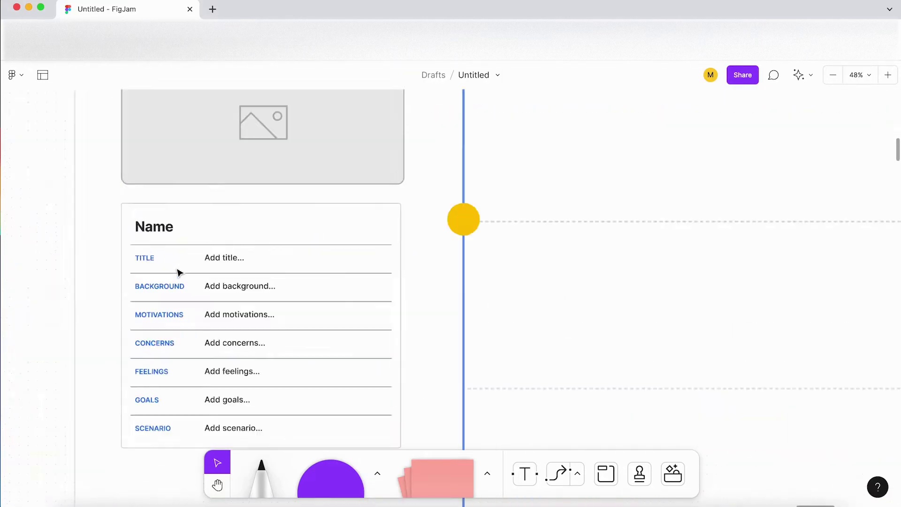
pyautogui.click(228, 261)
pyautogui.click(236, 285)
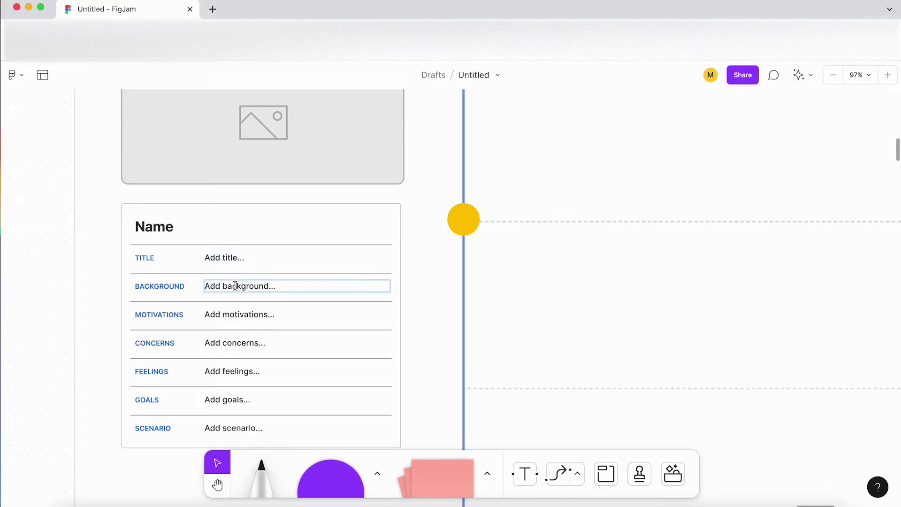
pyautogui.doubleClick(235, 286)
# Step: Drag the yellow Feeling Okay circle off its line, then undo the move
pyautogui.scroll(-5, 150, 213)
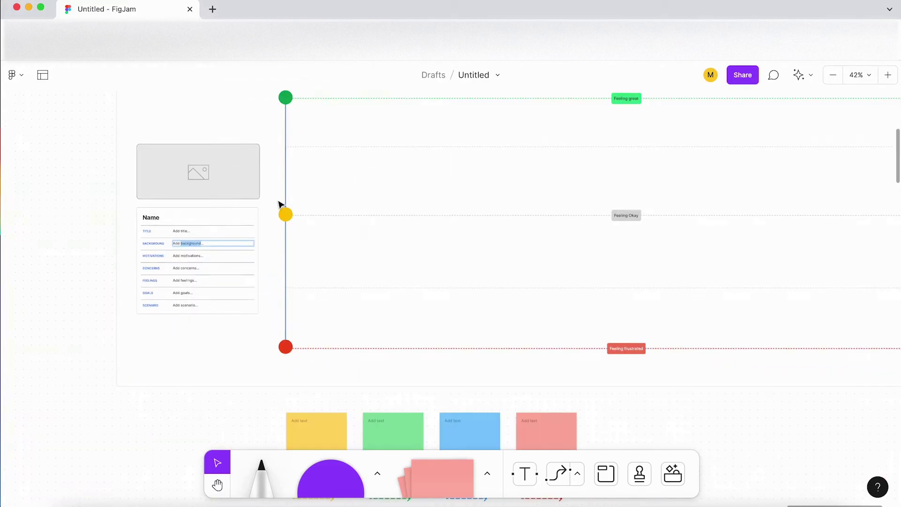
pyautogui.click(291, 216)
pyautogui.moveTo(291, 216); pyautogui.dragTo(377, 204)
pyautogui.press('super+z')
# Step: Zoom and pan to the filled Example with its 'Drives Home' and 'Goes to Work' connectors
pyautogui.scroll(-3, 413, 199)
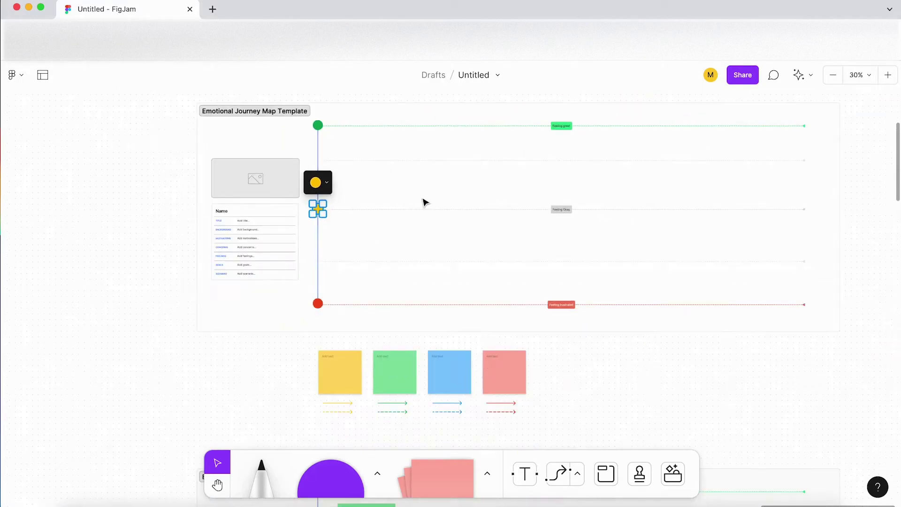
pyautogui.scroll(4, 569, 133)
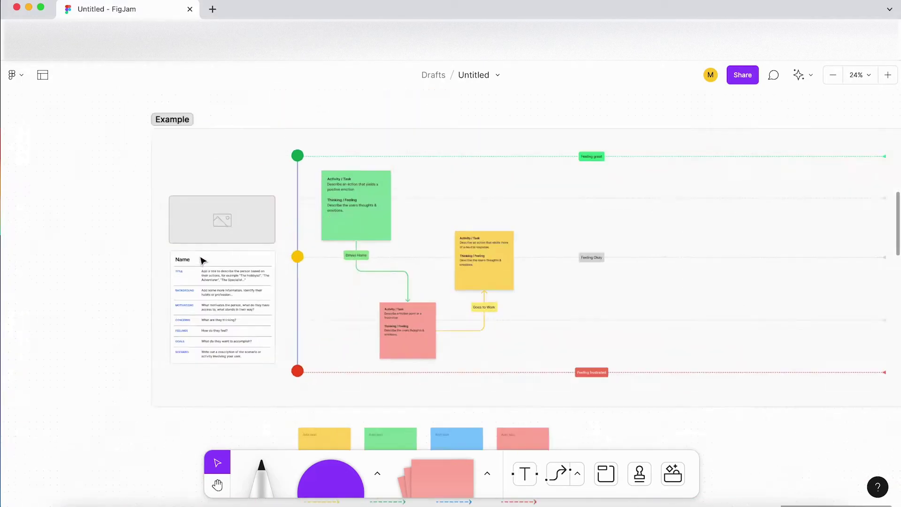
pyautogui.scroll(6, 202, 258)
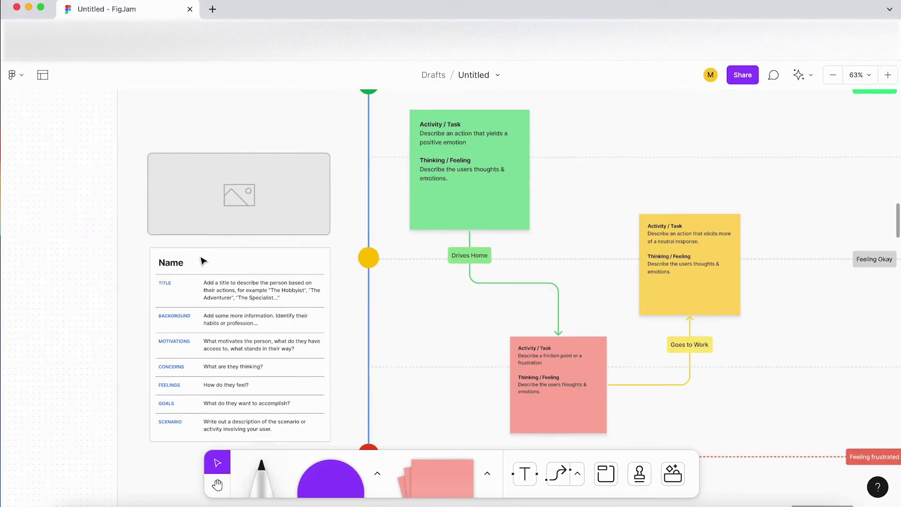
pyautogui.scroll(-3, 418, 255)
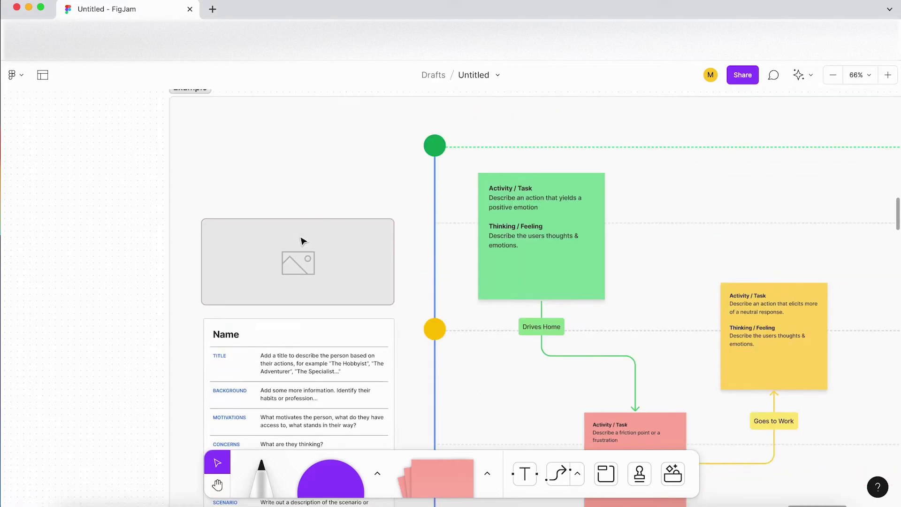
pyautogui.scroll(-2, 283, 241)
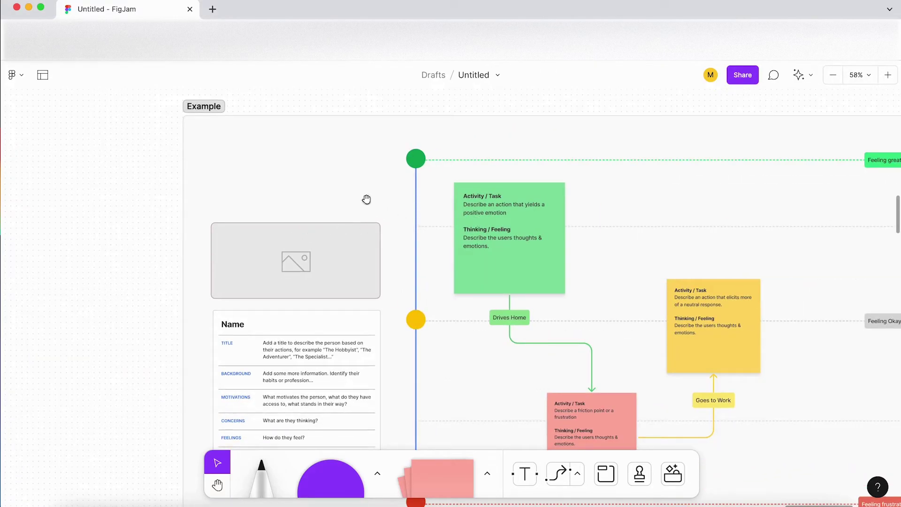
pyautogui.moveTo(366, 200); pyautogui.dragTo(195, 157)
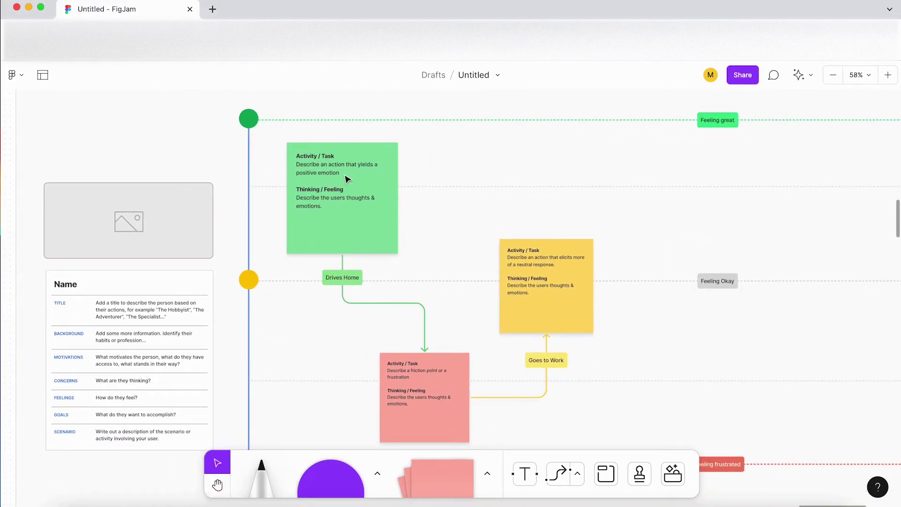
pyautogui.scroll(-10, 348, 179)
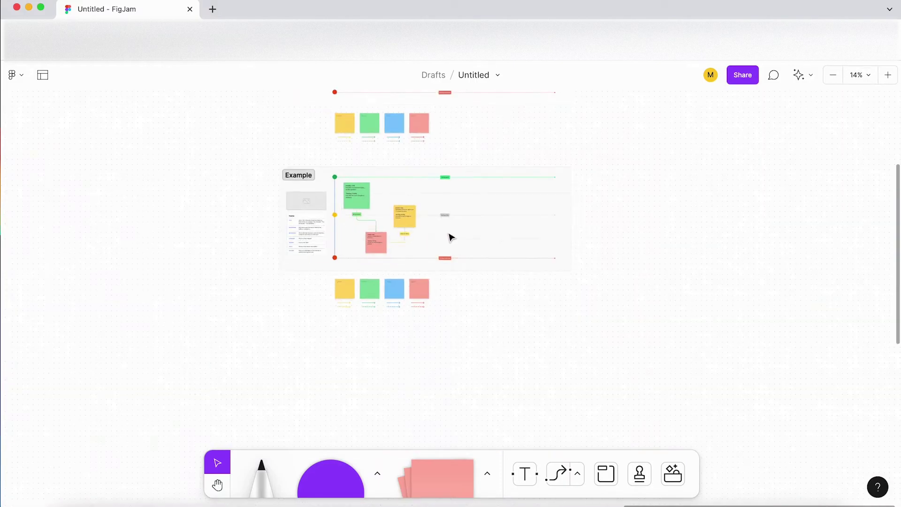
# Step: Open the template library and scroll down to the Connect 4 template in the Fun section
pyautogui.scroll(-2, 583, 314)
pyautogui.click(674, 474)
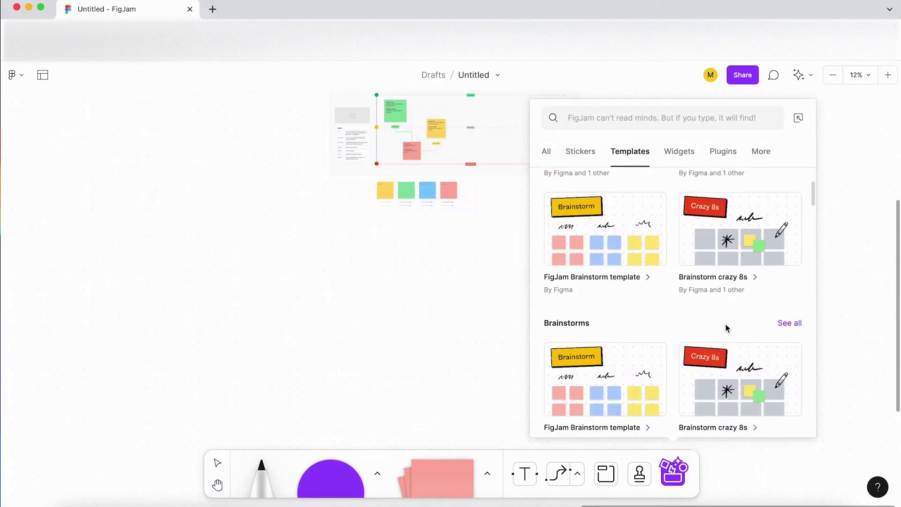
pyautogui.scroll(-15, 725, 324)
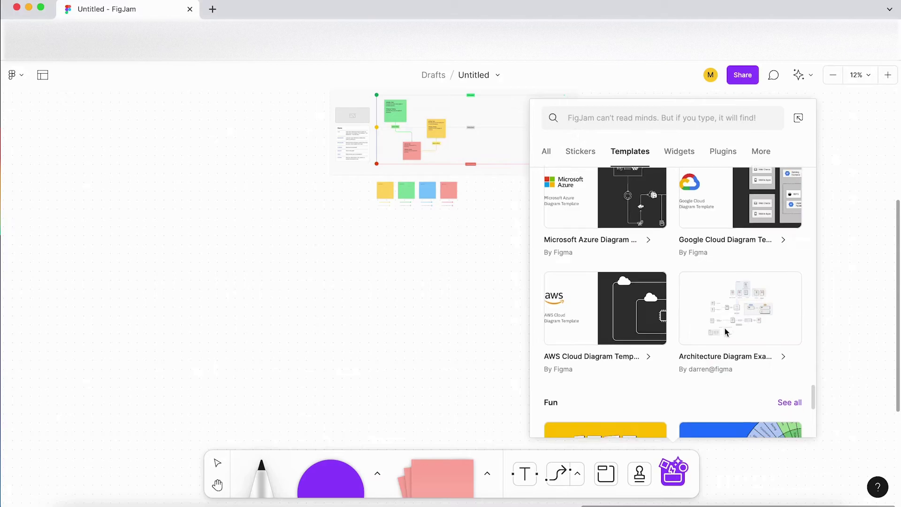
pyautogui.scroll(-5, 724, 328)
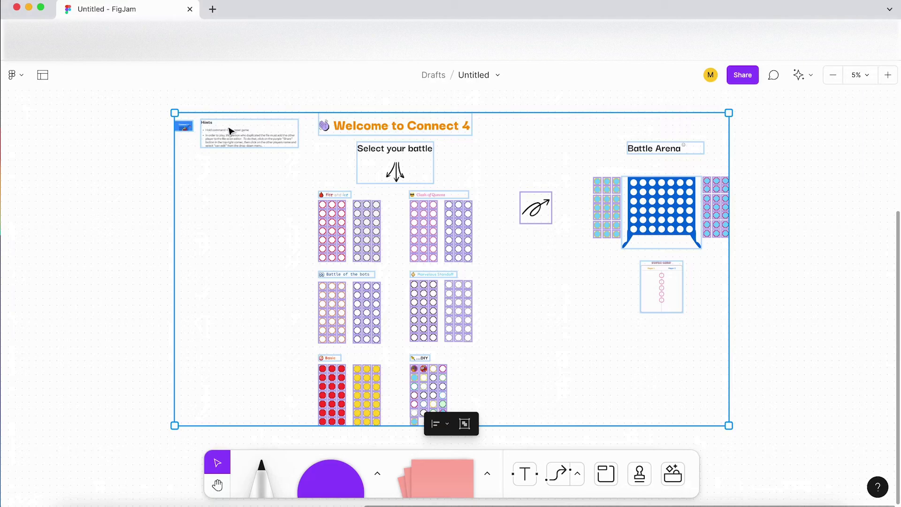
pyautogui.scroll(5, 230, 131)
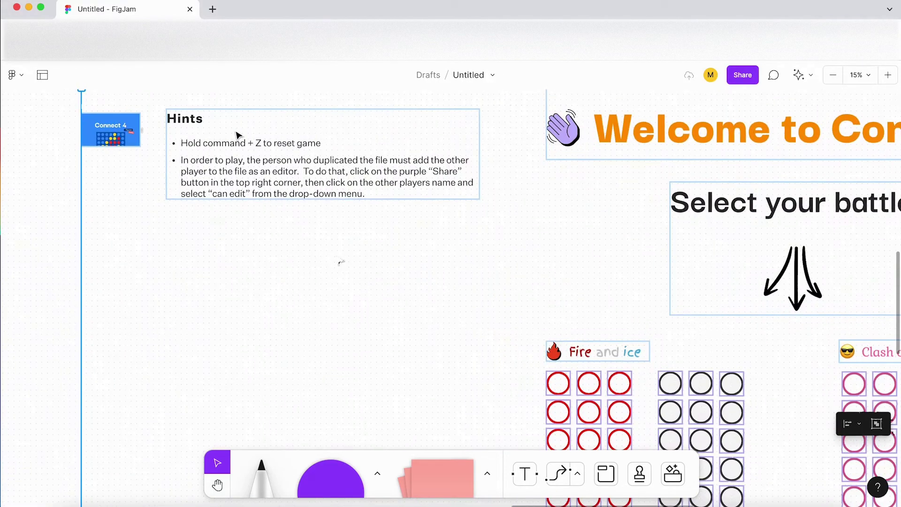
pyautogui.moveTo(302, 240); pyautogui.dragTo(156, 193)
pyautogui.scroll(-4, 161, 195)
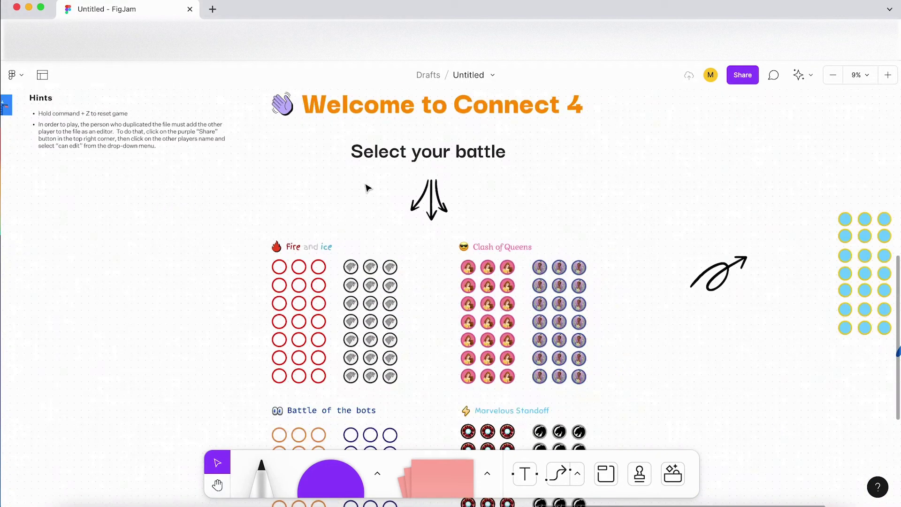
pyautogui.scroll(3, 290, 290)
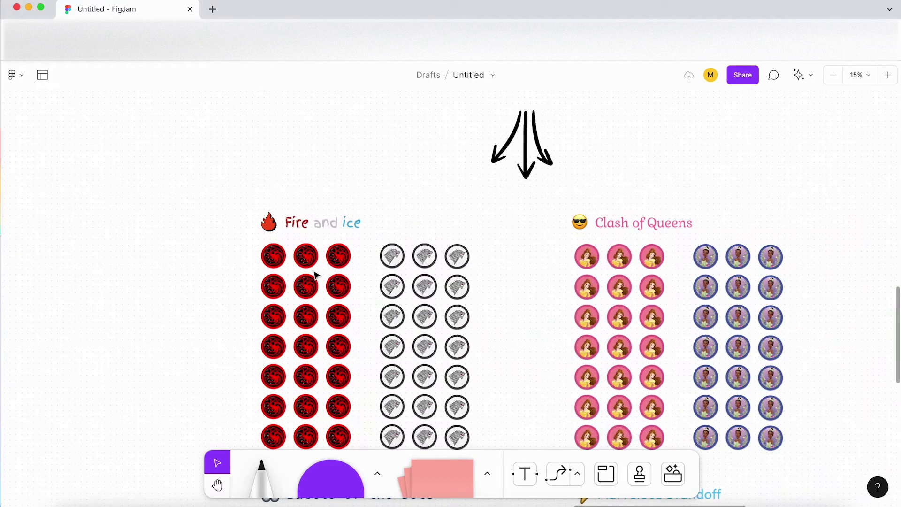
pyautogui.scroll(6, 296, 266)
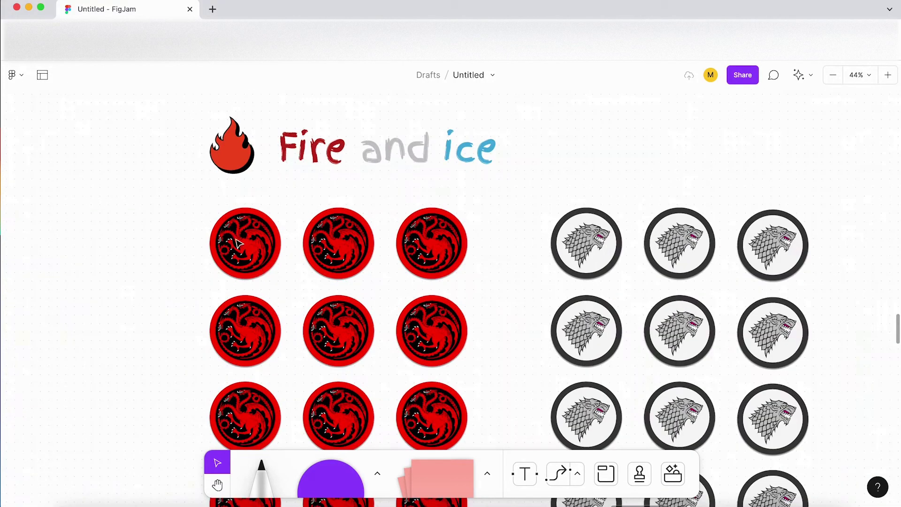
pyautogui.scroll(-5, 279, 272)
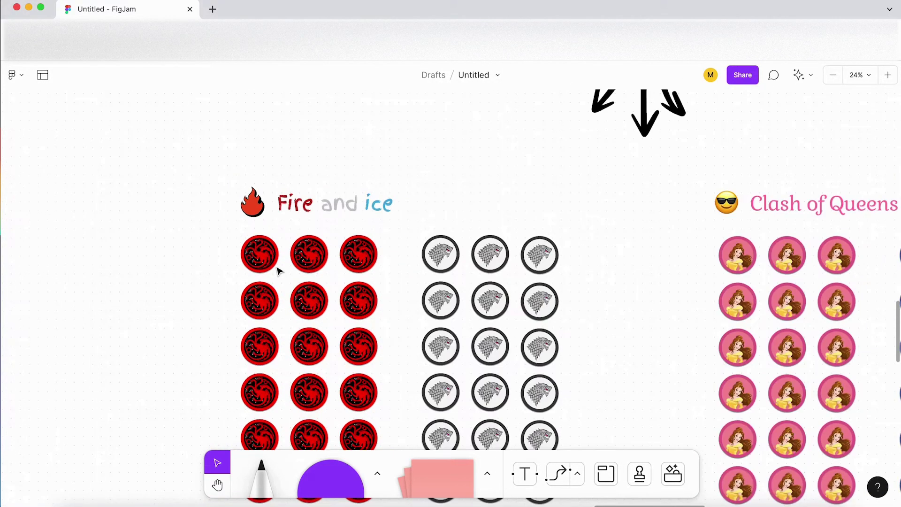
pyautogui.scroll(-2, 280, 272)
pyautogui.scroll(3, 282, 272)
pyautogui.scroll(2, 282, 272)
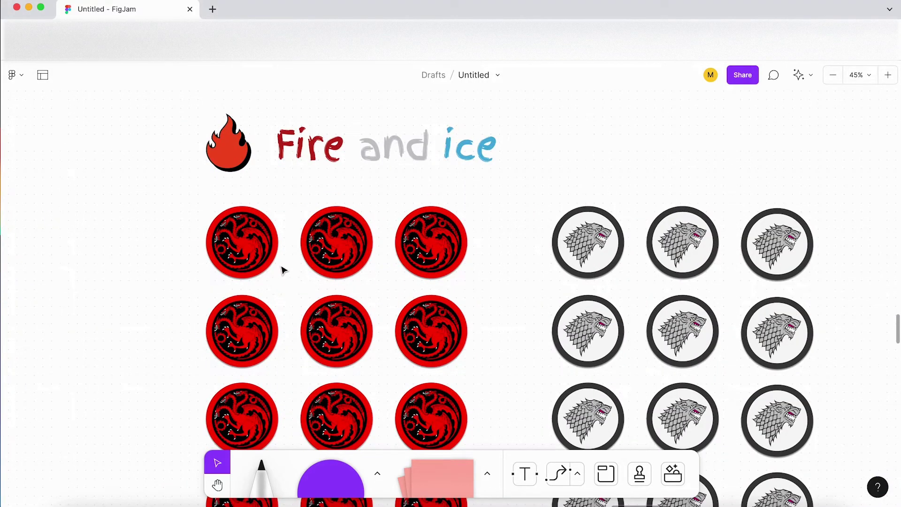
pyautogui.scroll(-5, 282, 272)
pyautogui.scroll(3, 798, 248)
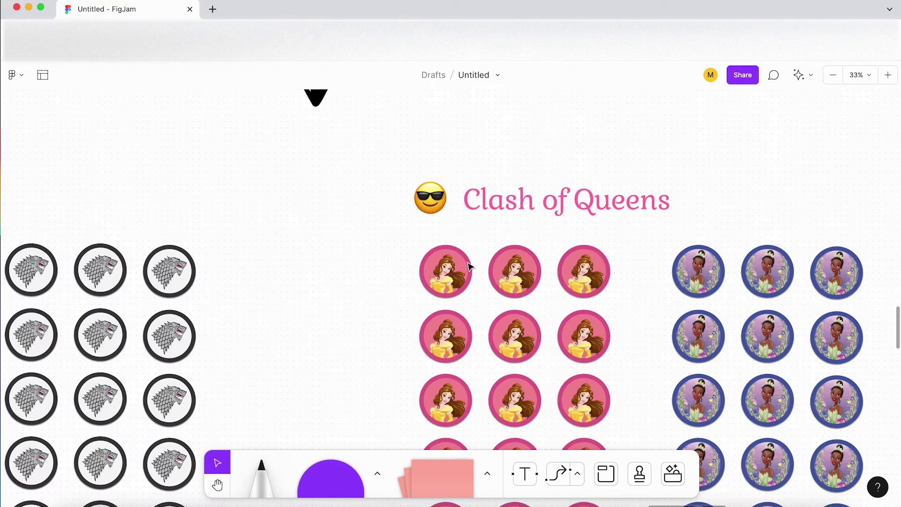
pyautogui.scroll(-5, 683, 268)
pyautogui.scroll(-3, 678, 270)
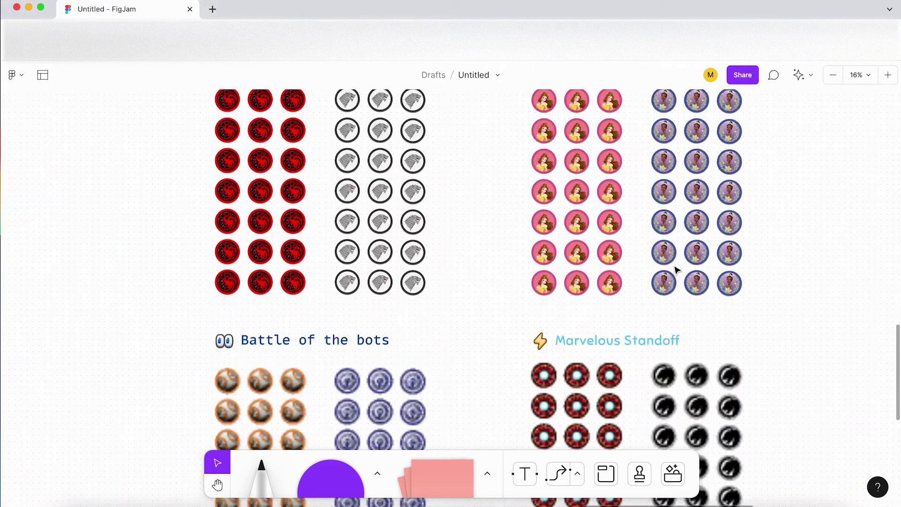
pyautogui.scroll(-2, 677, 270)
pyautogui.scroll(5, 673, 267)
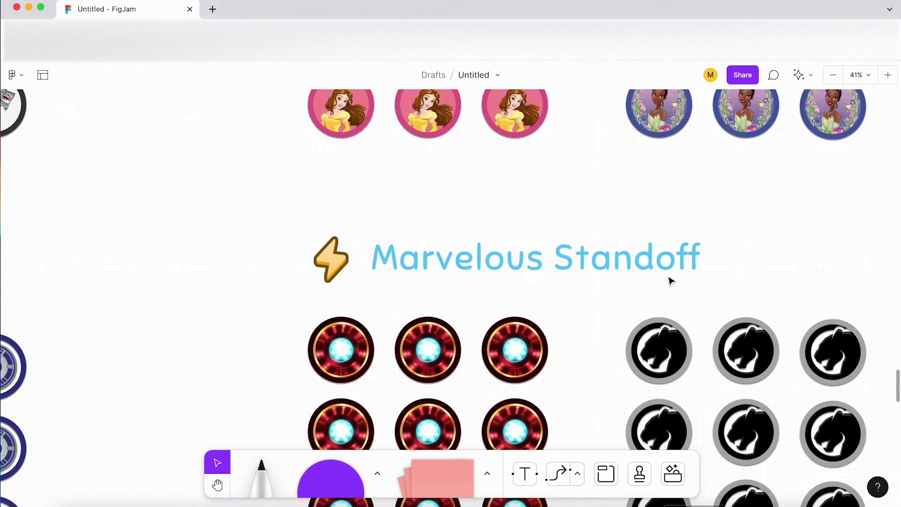
pyautogui.scroll(-3, 670, 280)
pyautogui.scroll(-5, 671, 281)
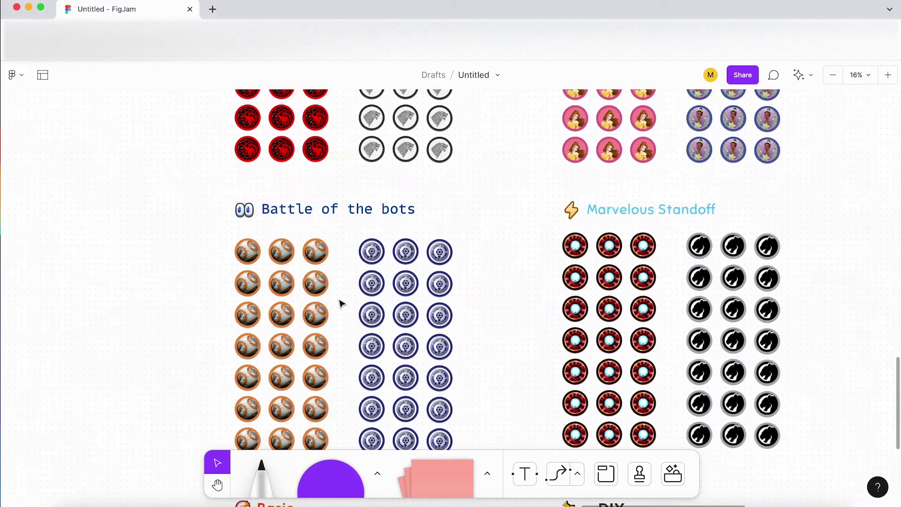
pyautogui.scroll(6, 341, 303)
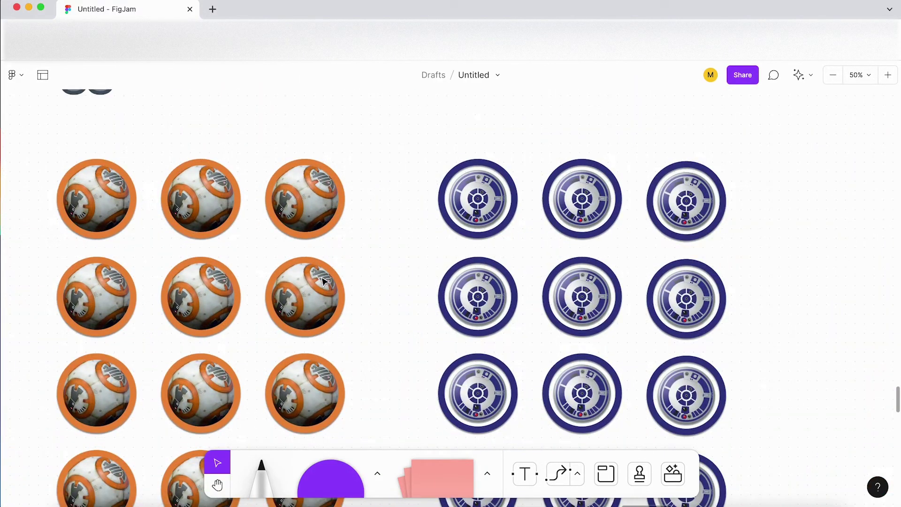
pyautogui.scroll(-8, 318, 250)
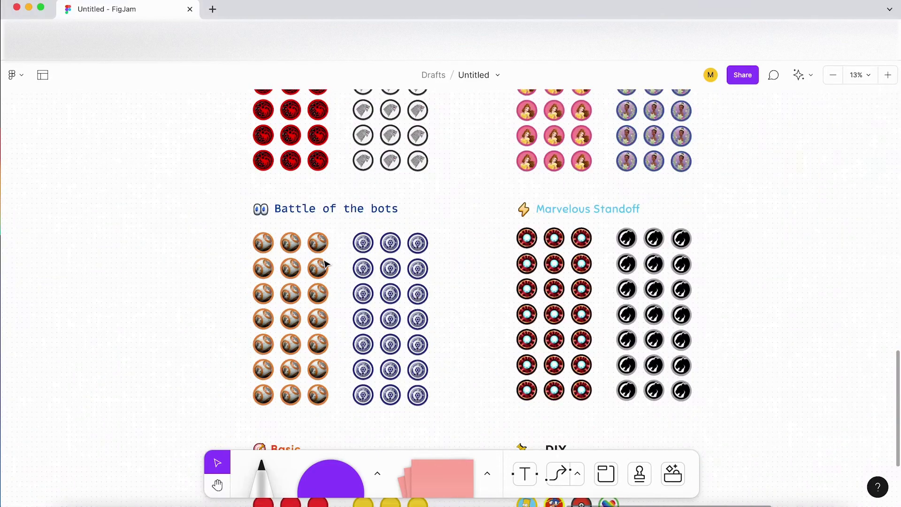
pyautogui.scroll(-3, 442, 245)
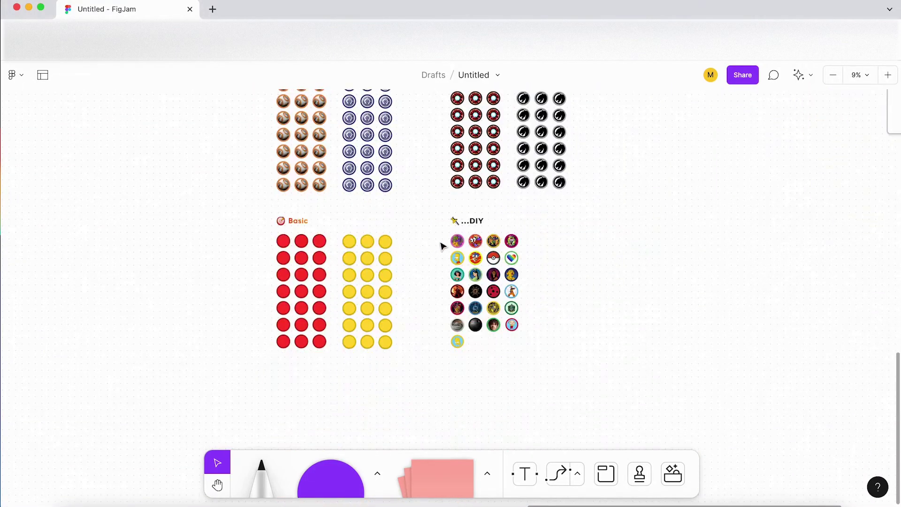
pyautogui.scroll(4, 490, 258)
pyautogui.scroll(3, 490, 258)
pyautogui.scroll(-2, 492, 262)
pyautogui.scroll(-3, 493, 262)
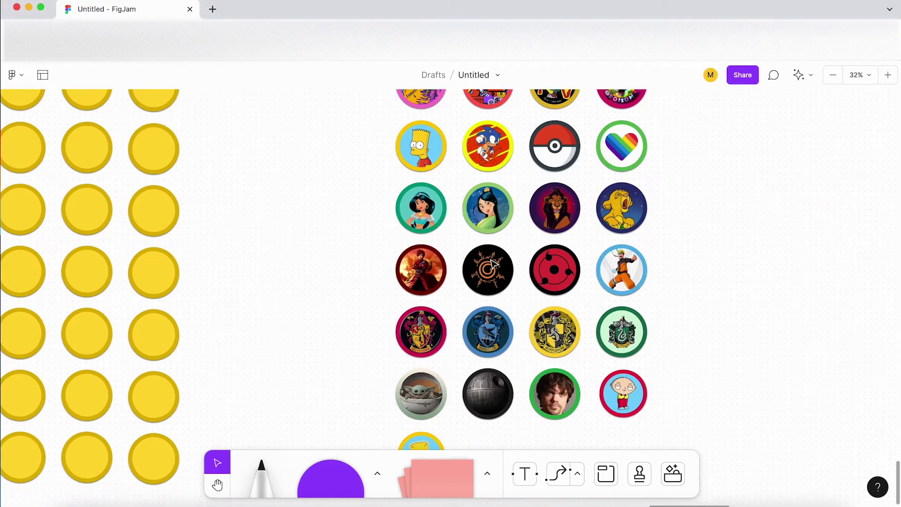
pyautogui.scroll(3, 493, 263)
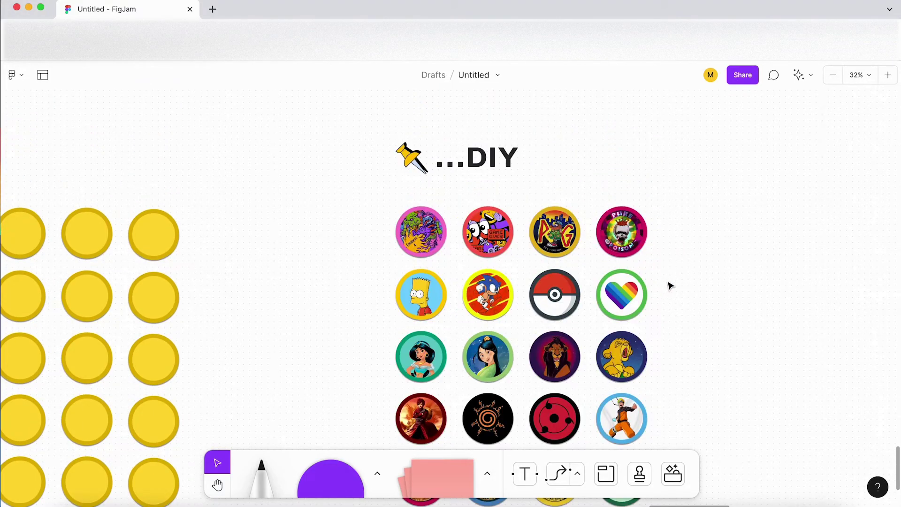
pyautogui.scroll(-10, 670, 286)
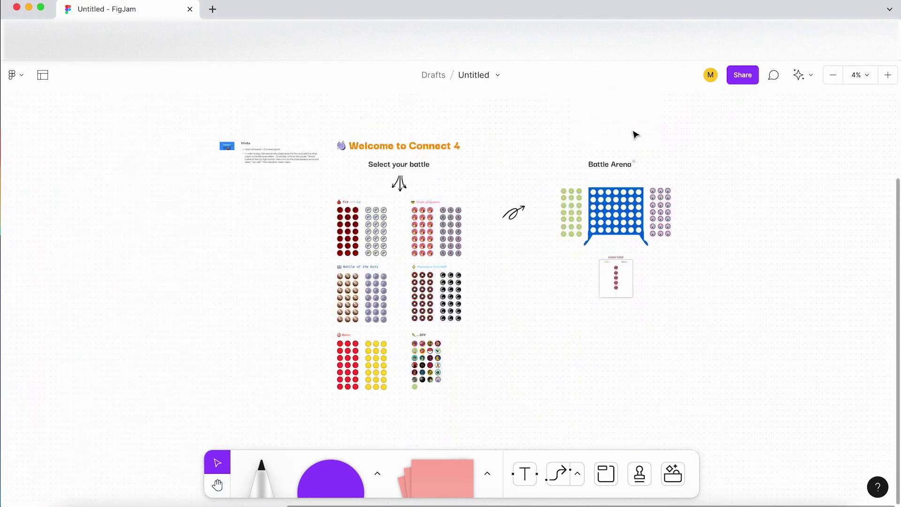
# Step: Move Bart stickers from the left pile into column two of the Battle Arena, rows two to five
pyautogui.scroll(2, 638, 197)
pyautogui.scroll(6, 643, 260)
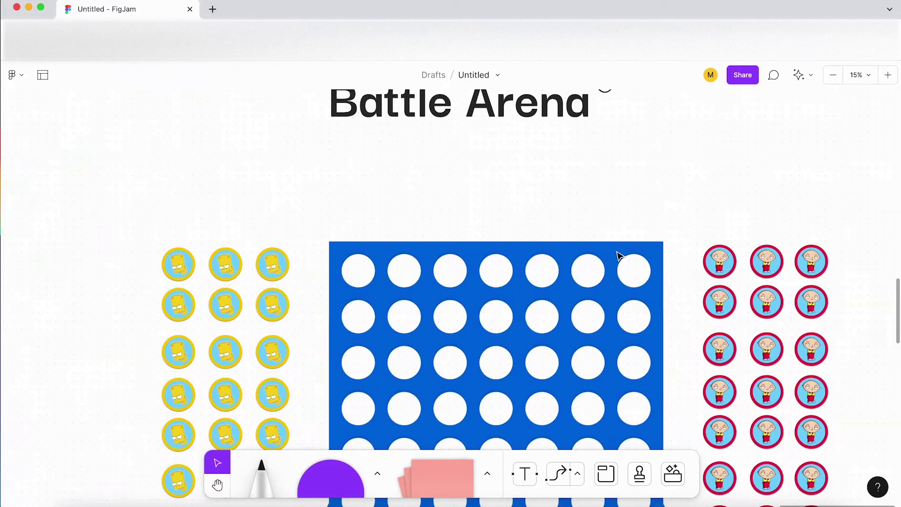
pyautogui.scroll(-5, 458, 236)
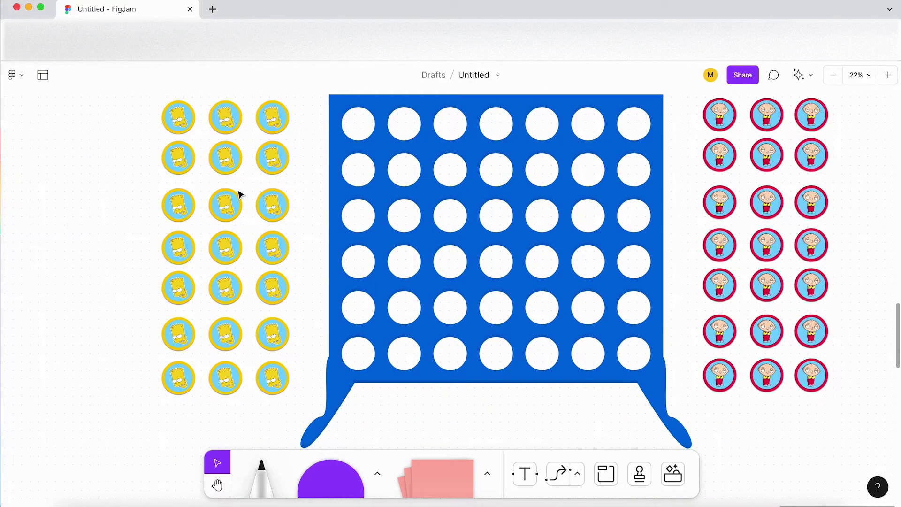
pyautogui.moveTo(272, 122); pyautogui.dragTo(403, 174)
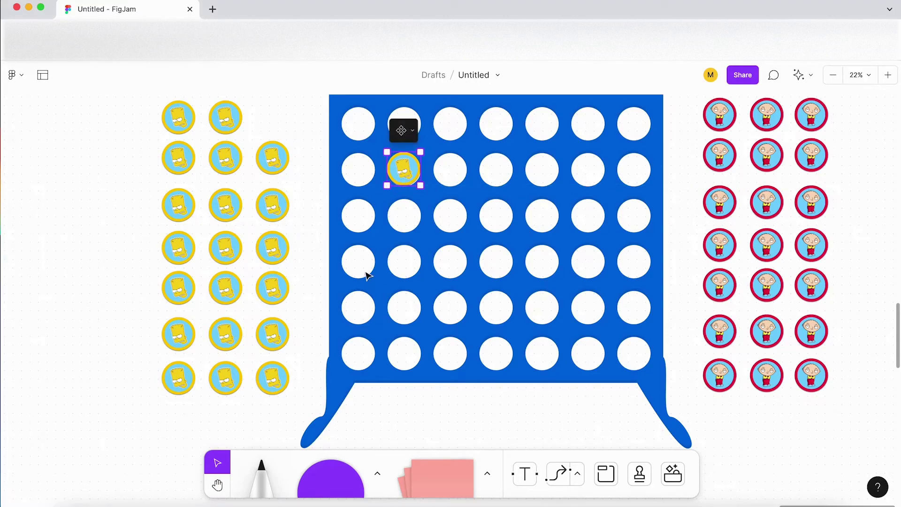
pyautogui.moveTo(284, 216); pyautogui.dragTo(413, 226)
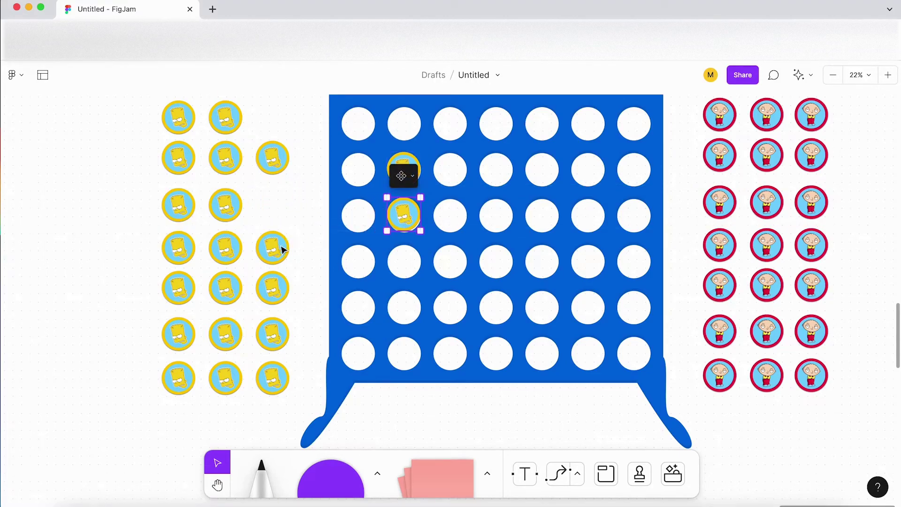
pyautogui.moveTo(280, 246); pyautogui.dragTo(402, 265)
pyautogui.moveTo(272, 287); pyautogui.dragTo(404, 309)
pyautogui.scroll(-5, 508, 319)
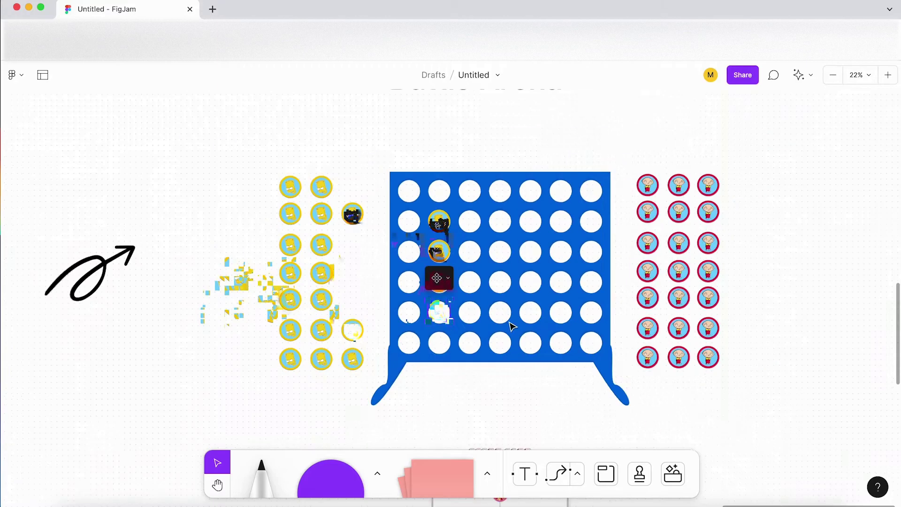
pyautogui.scroll(-3, 490, 287)
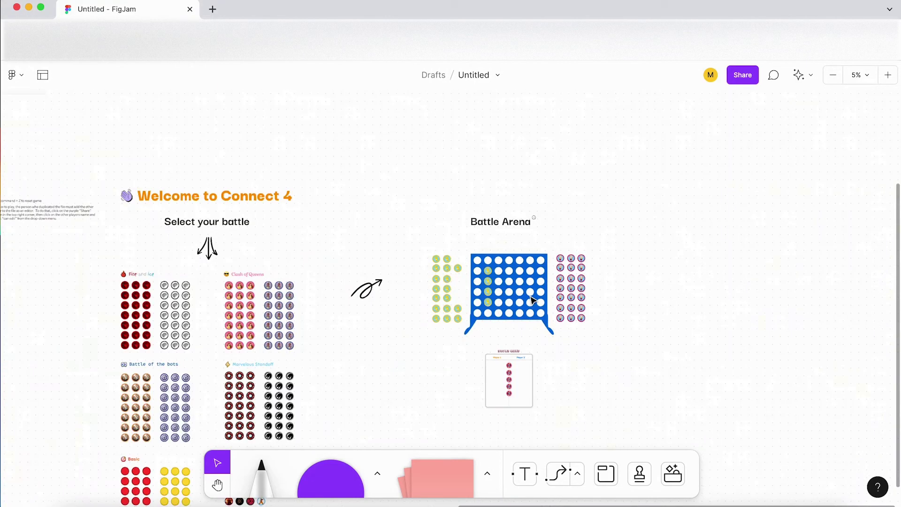
# Step: Open the templates list, try a 'brand' search and clear it, then choose Browse more in Community
pyautogui.scroll(6, 516, 328)
pyautogui.scroll(-10, 538, 360)
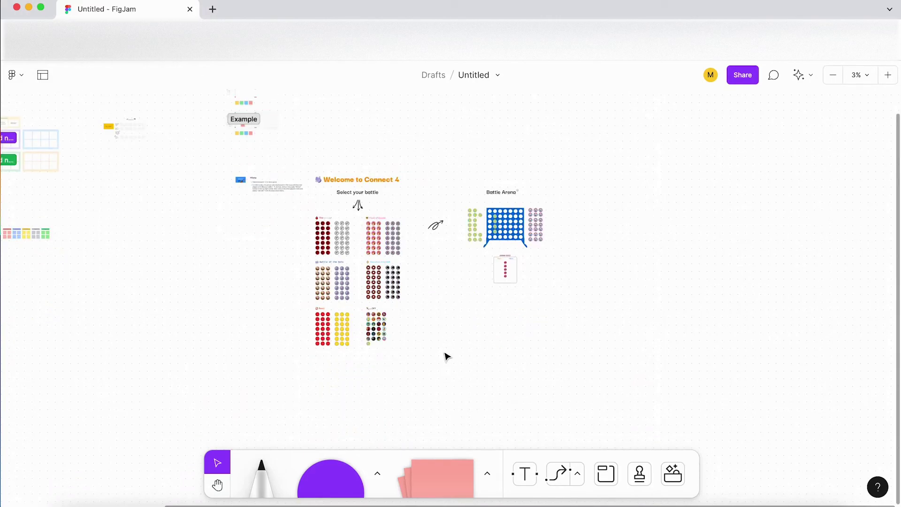
pyautogui.click(672, 481)
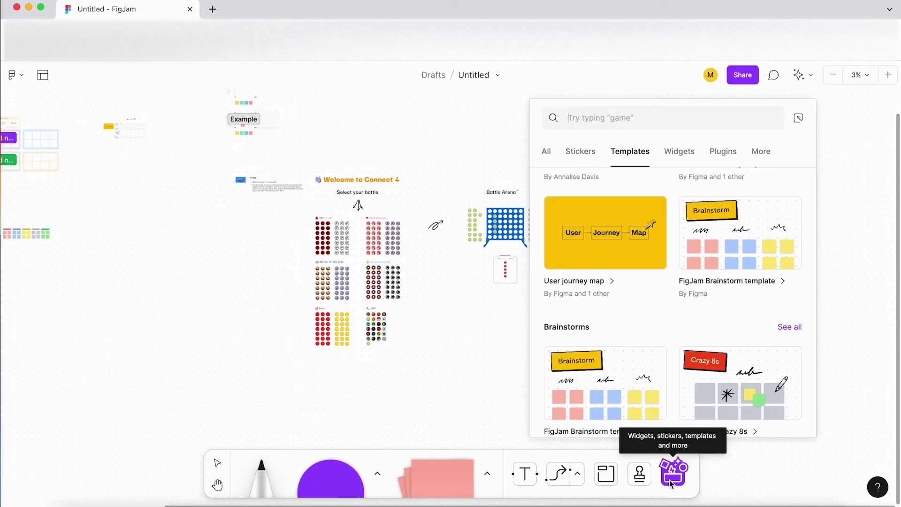
pyautogui.click(589, 123)
pyautogui.write('brand')
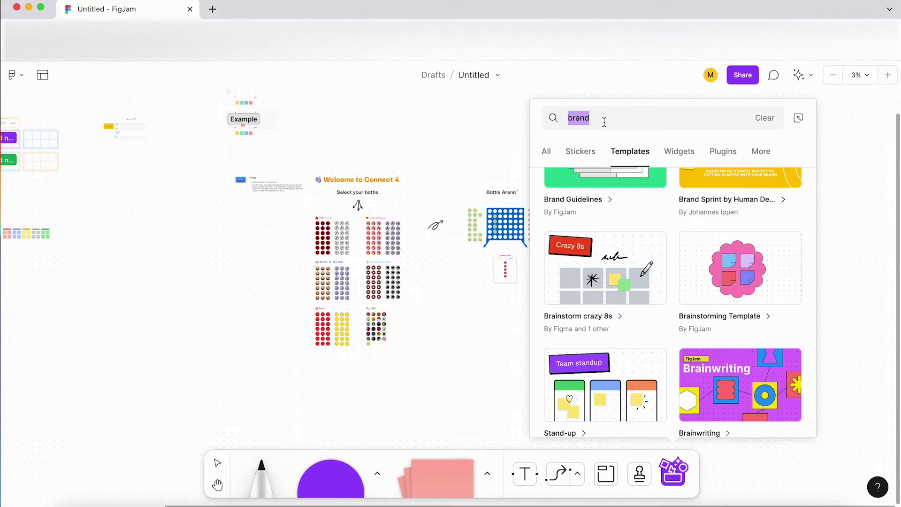
pyautogui.press('BackSpace')
pyautogui.scroll(-15, 694, 230)
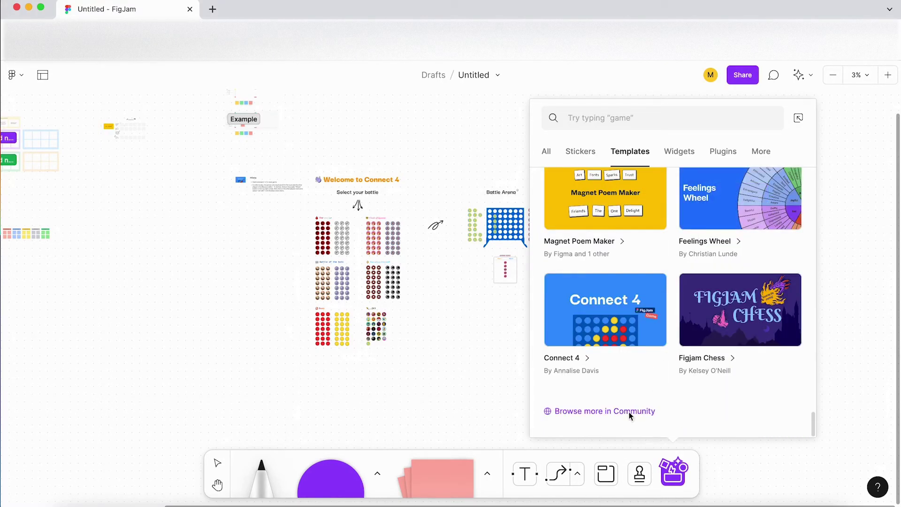
pyautogui.click(630, 413)
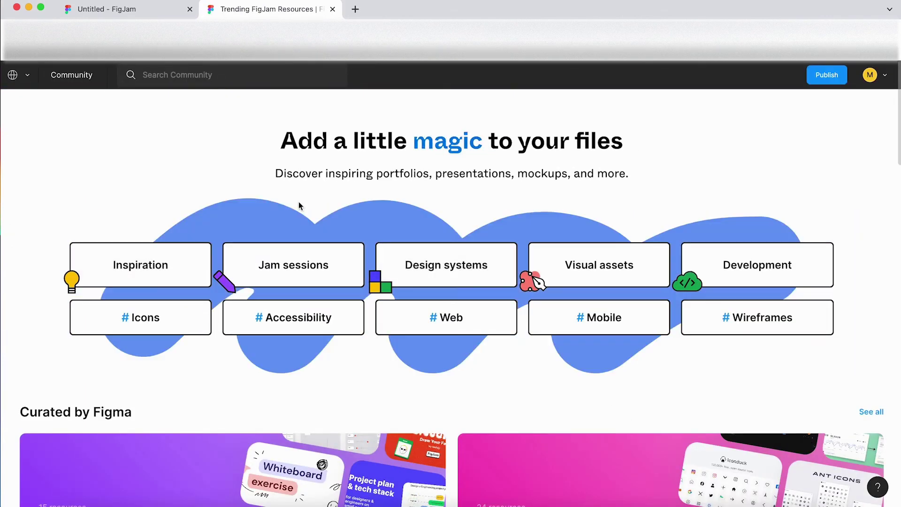
# Step: Scroll through the trending FigJam community resources, opening and closing the All resources filter
pyautogui.scroll(-6, 605, 198)
pyautogui.scroll(-5, 605, 198)
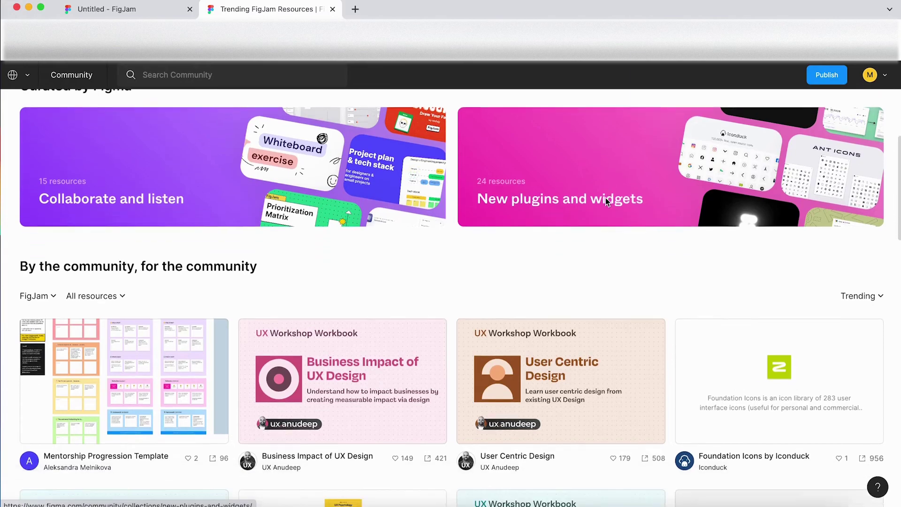
pyautogui.scroll(4, 59, 313)
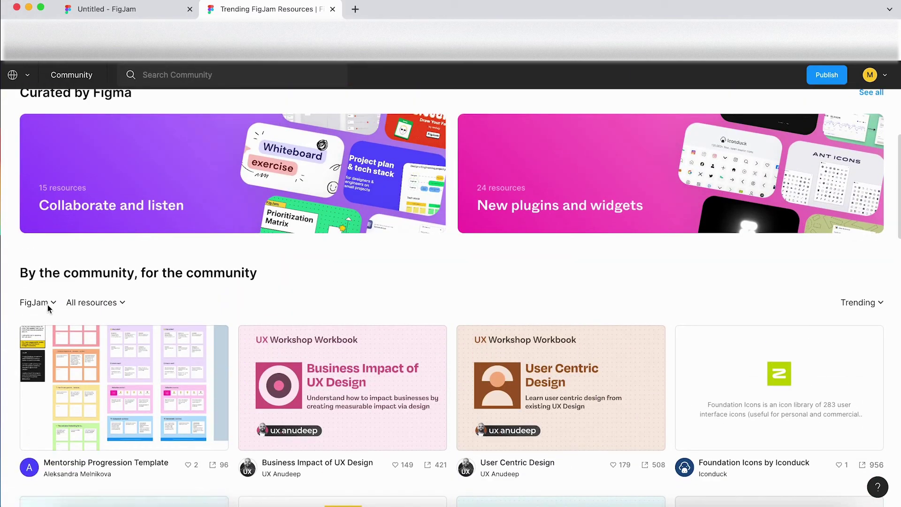
pyautogui.click(111, 306)
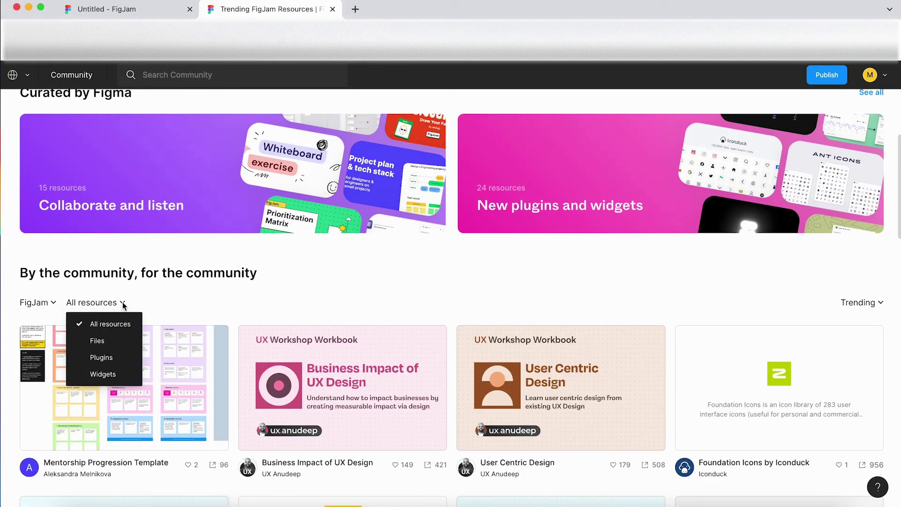
pyautogui.click(330, 276)
pyautogui.scroll(-3, 329, 276)
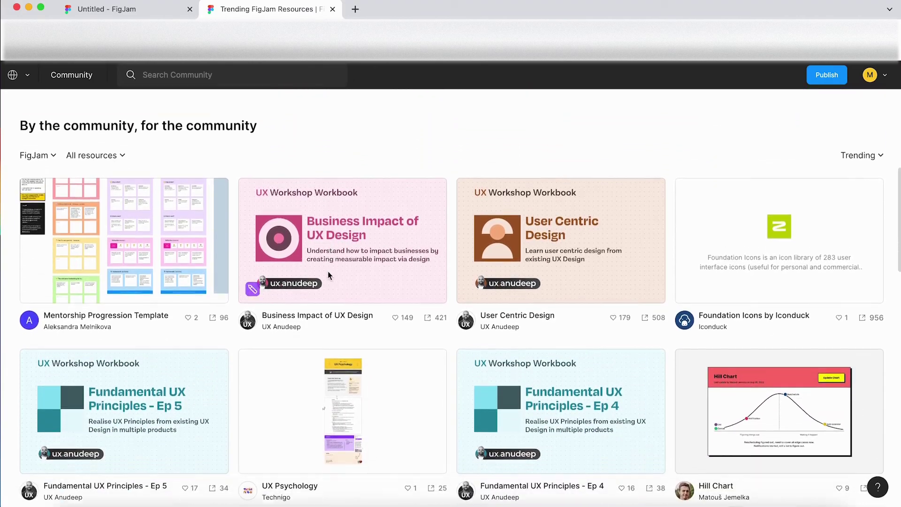
pyautogui.scroll(-3, 328, 276)
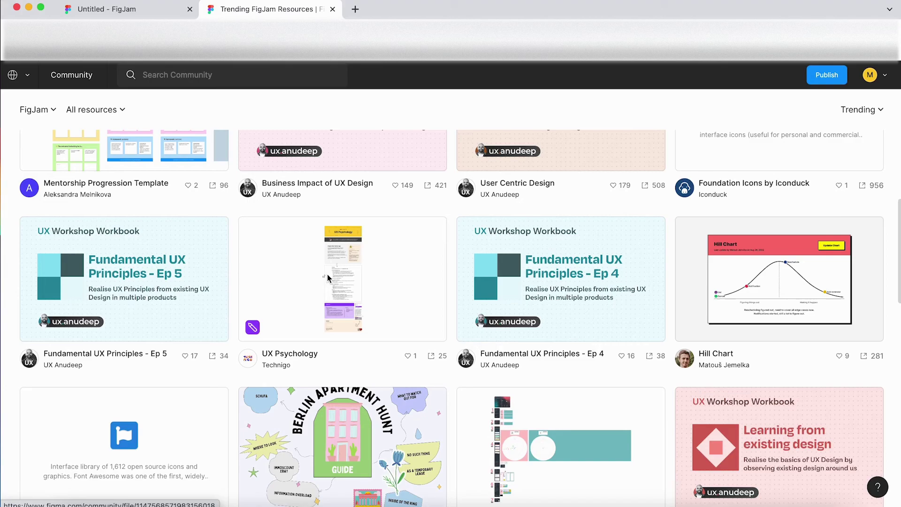
# Step: Switch back to the Untitled FigJam board and dismiss the templates panel
pyautogui.click(121, 9)
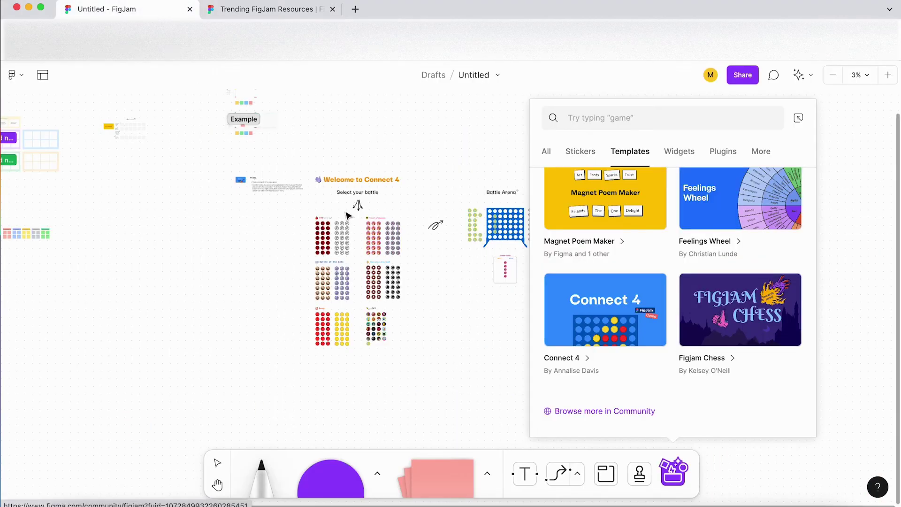
pyautogui.click(475, 371)
pyautogui.scroll(-3, 668, 353)
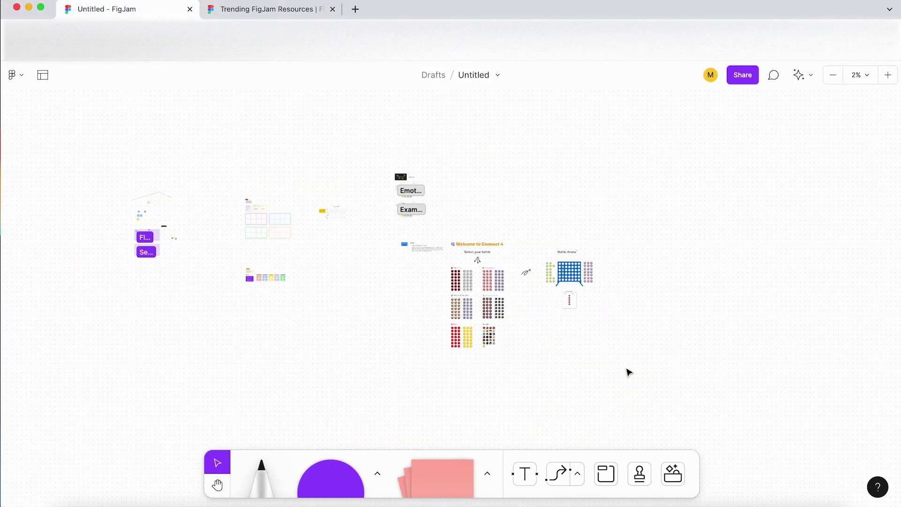